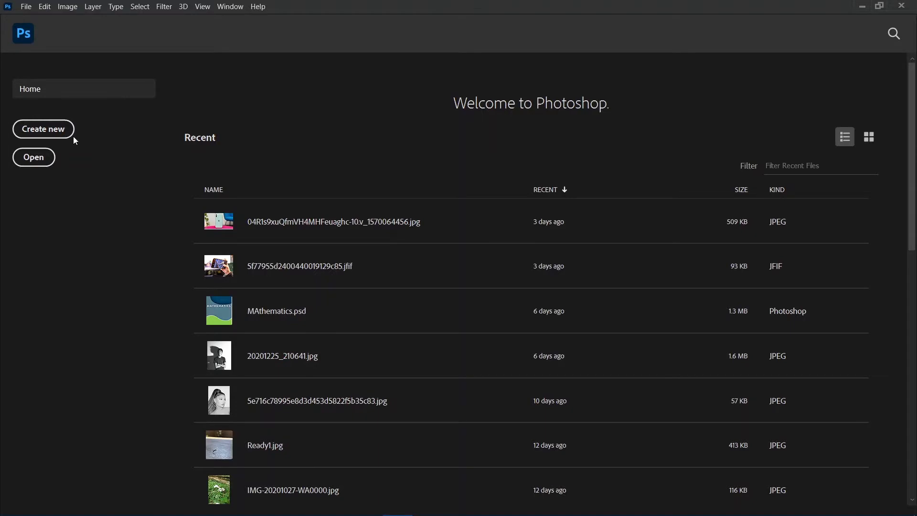
Create a 1000 x 1000 px transparent document at 300 ppi and fill its layer with black (000000).
click(36, 130)
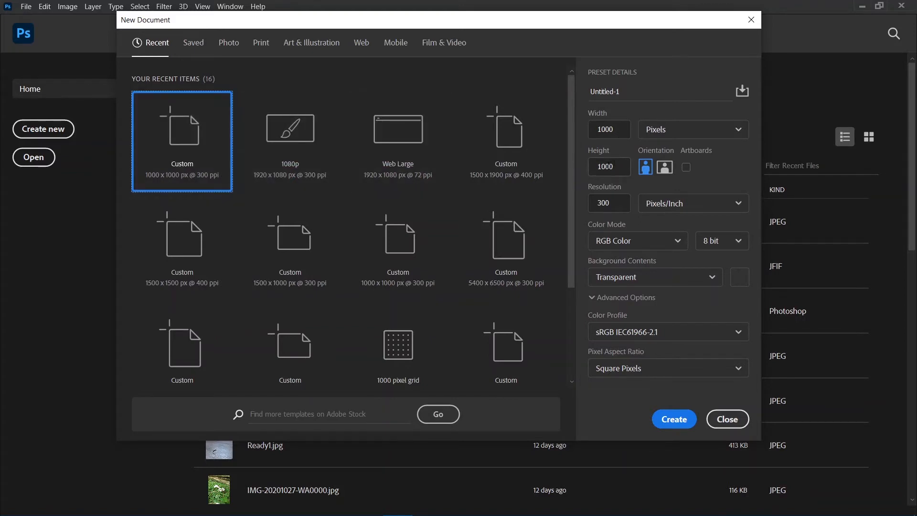
click(674, 420)
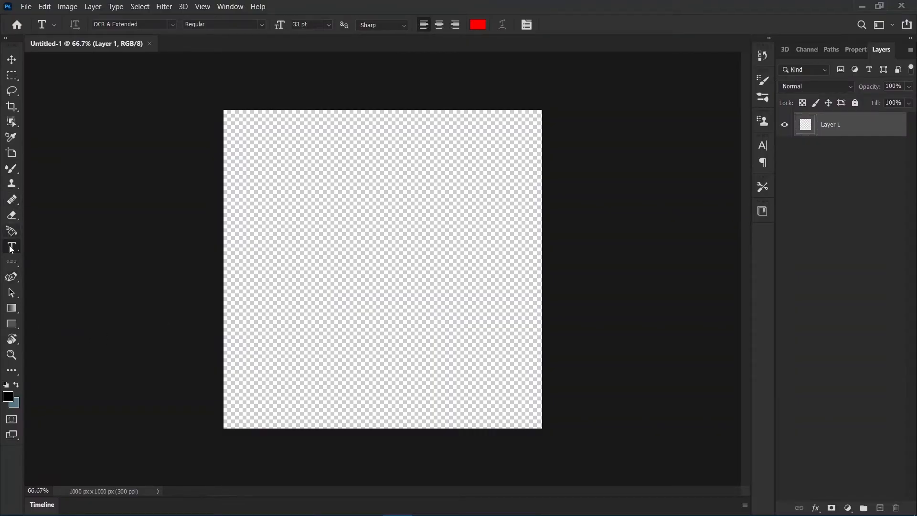
right_click(12, 310)
click(98, 317)
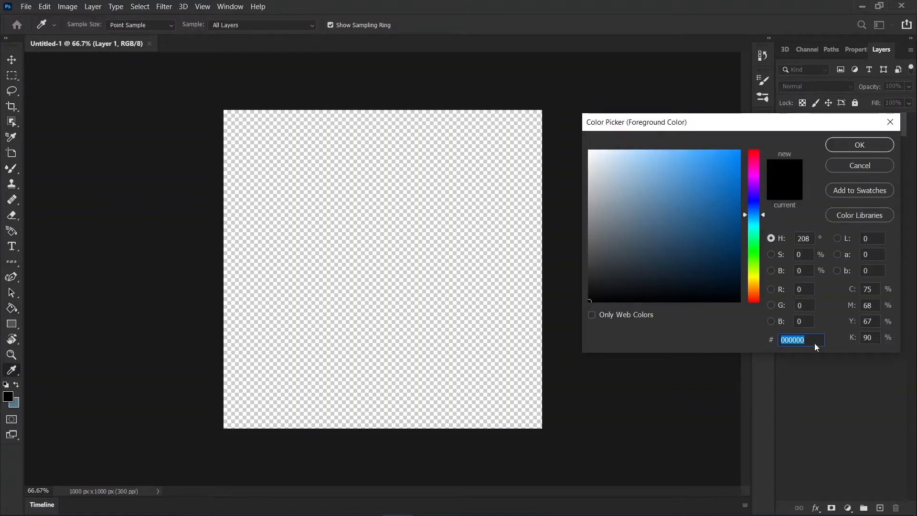
click(871, 146)
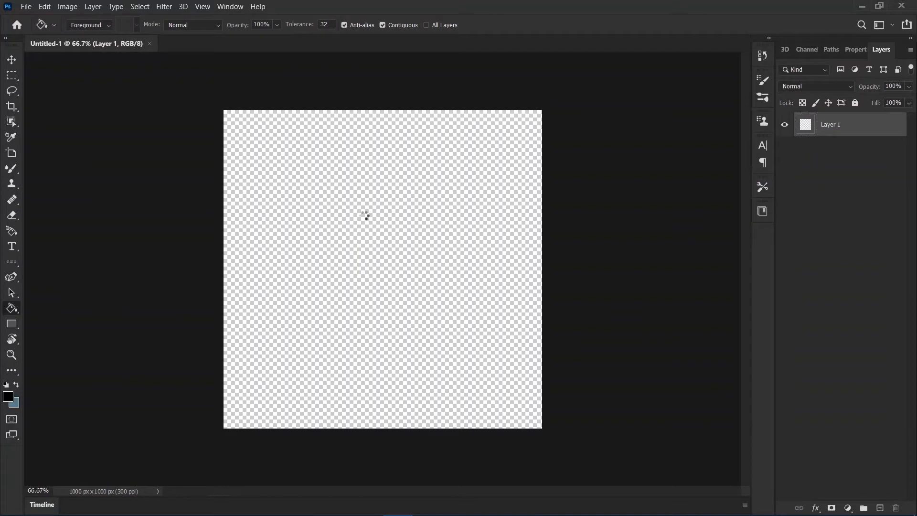
click(363, 215)
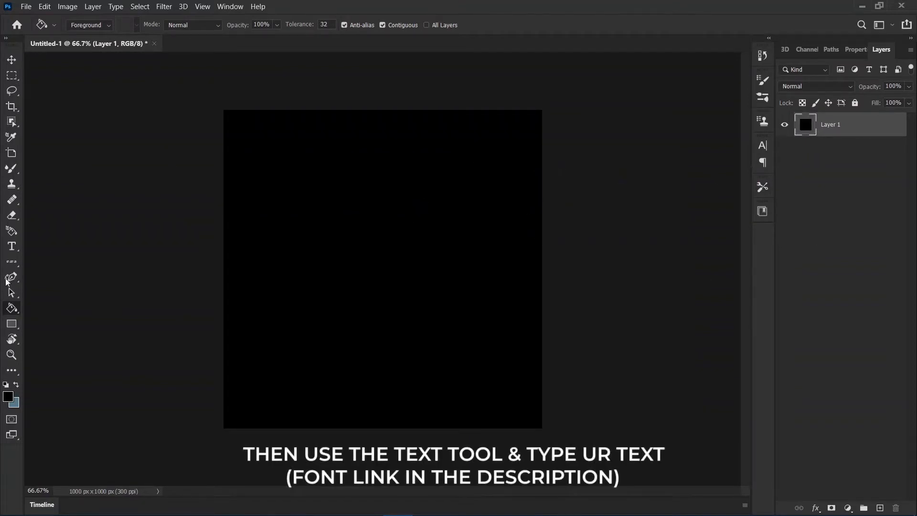
Set the Type tool's font to Doctor Glitch Regular.
click(12, 246)
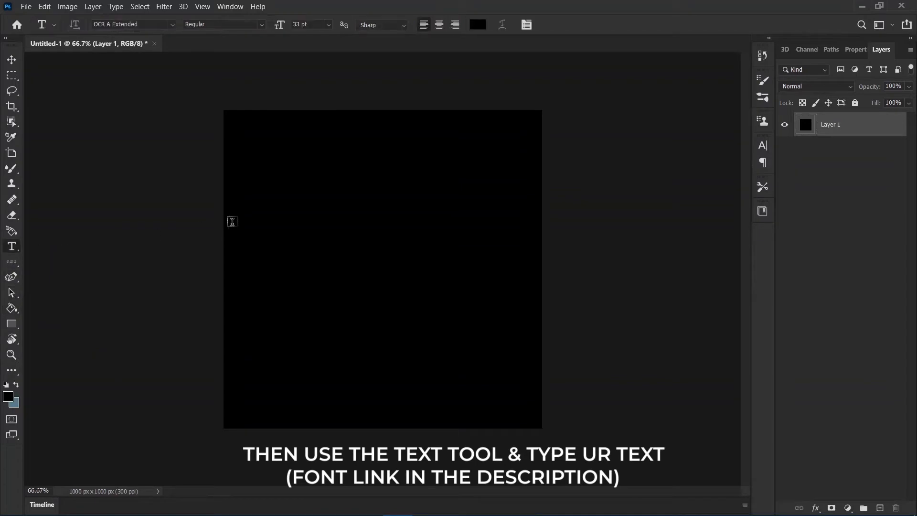
click(173, 25)
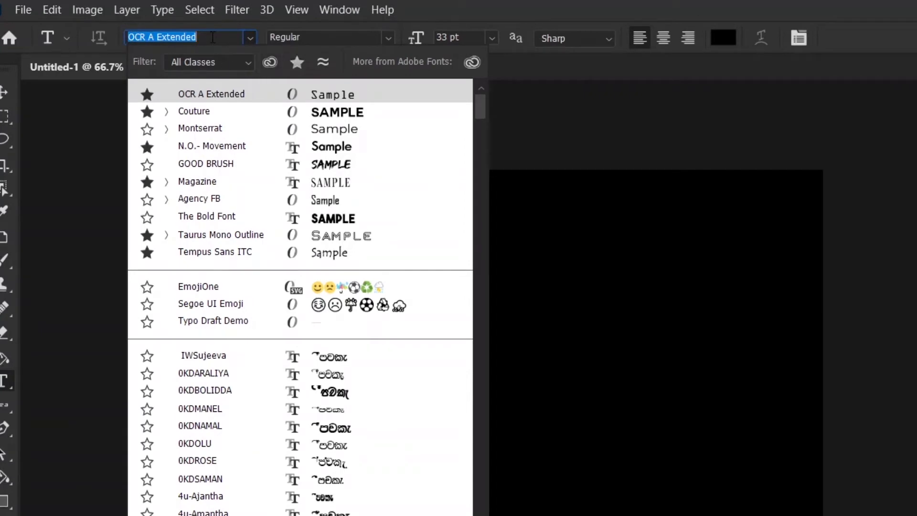
text(do)
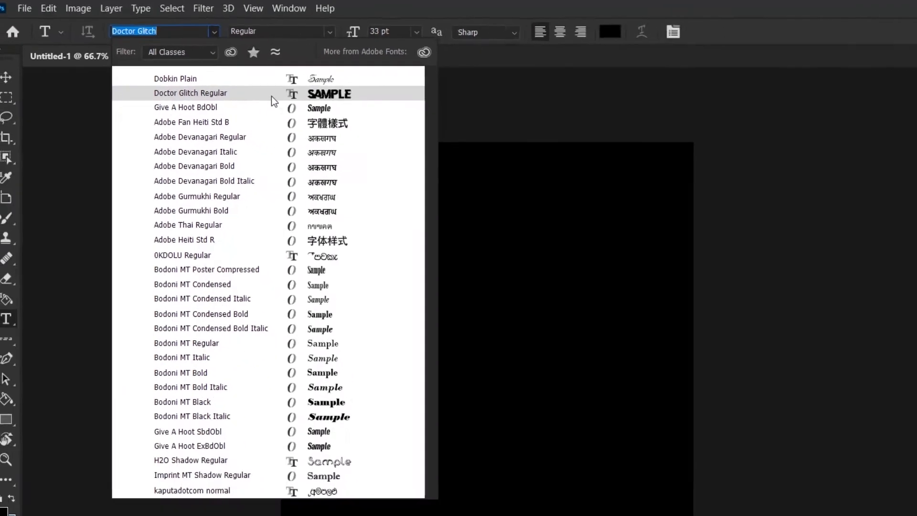
click(416, 112)
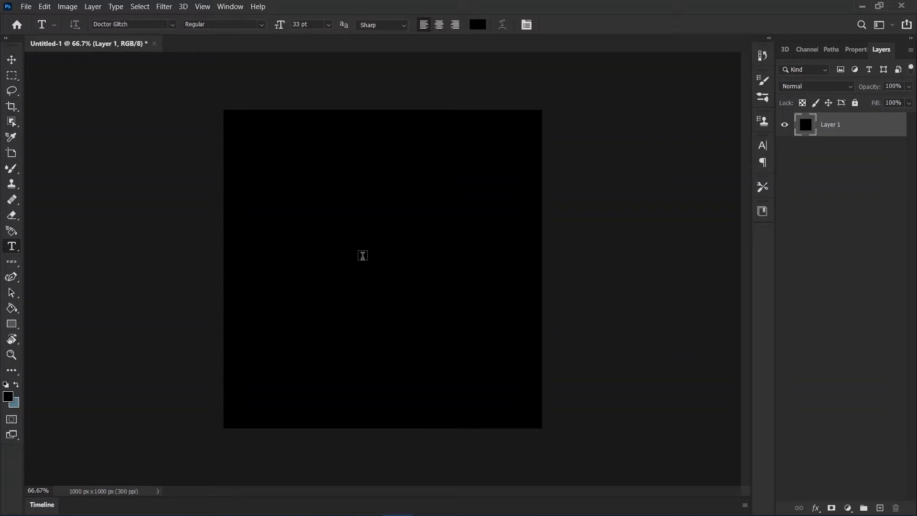
Add the text "GLITCH" in white across the middle of the black canvas.
click(363, 255)
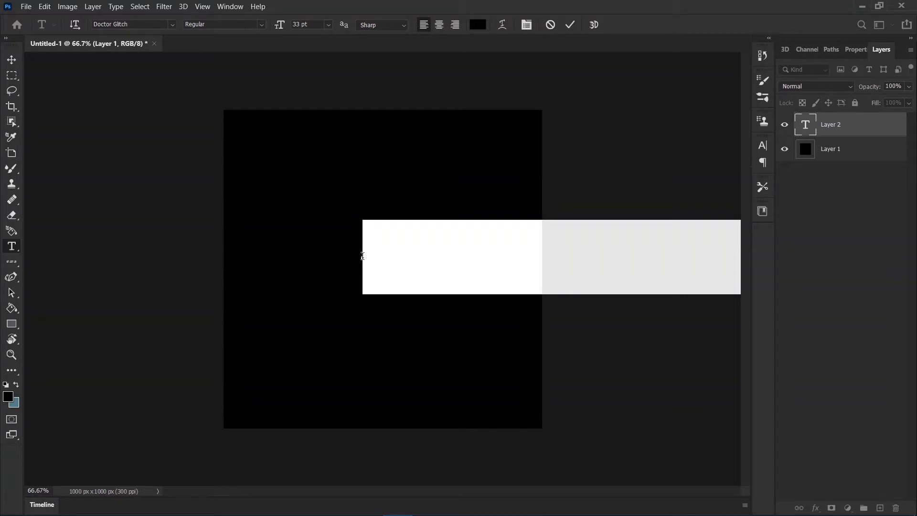
key(BackSpace)
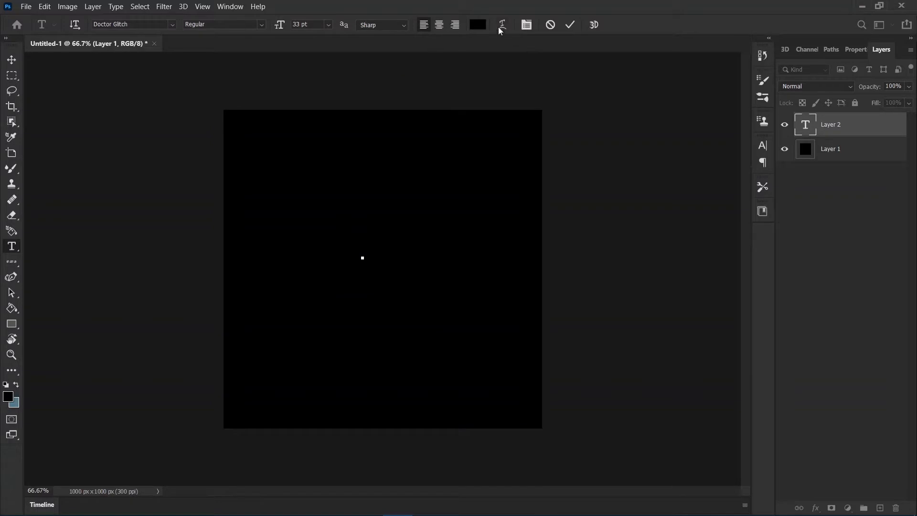
click(484, 28)
drag(635, 246, 564, 137)
click(864, 145)
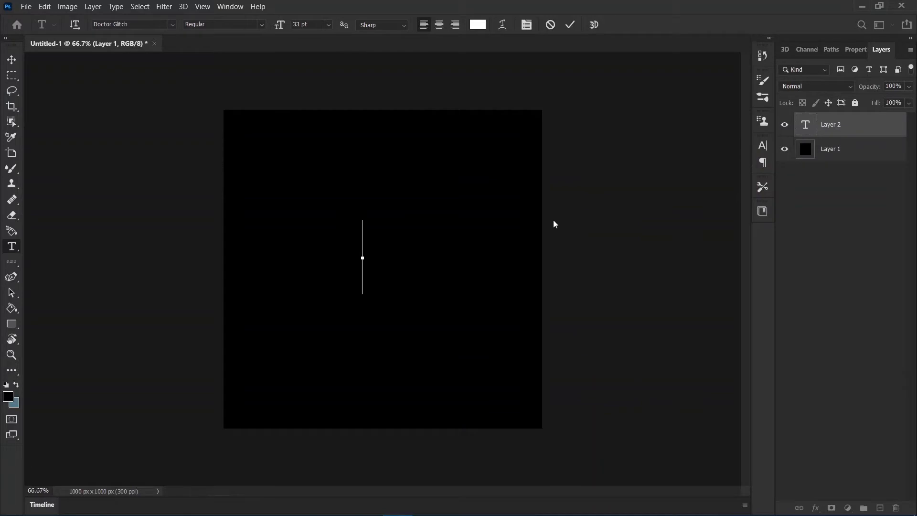
text(GLI)
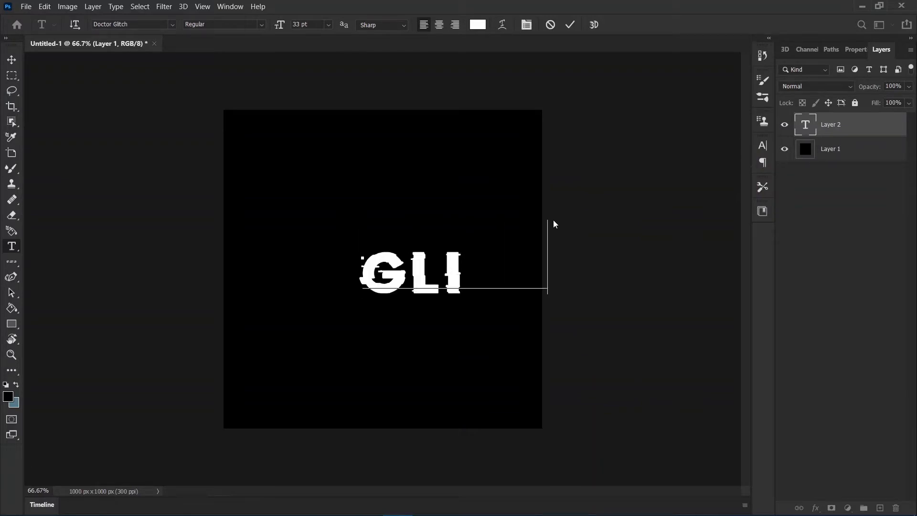
text(TC)
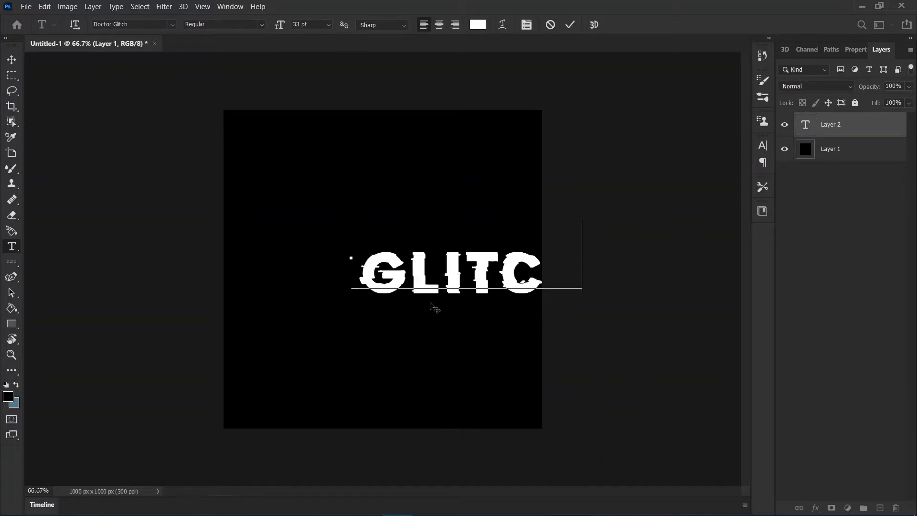
text(H)
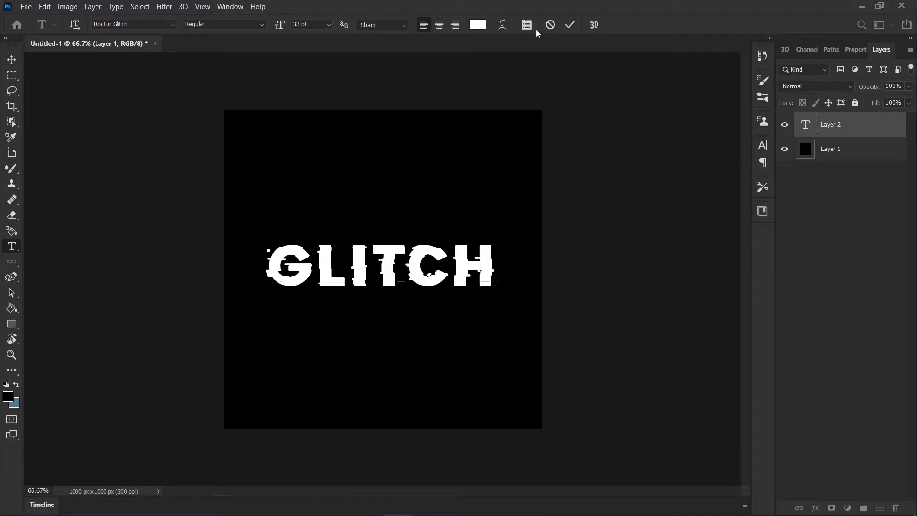
click(570, 24)
Convert the GLITCH text layer to a smart object and duplicate it.
scroll(432, 276, down, 2)
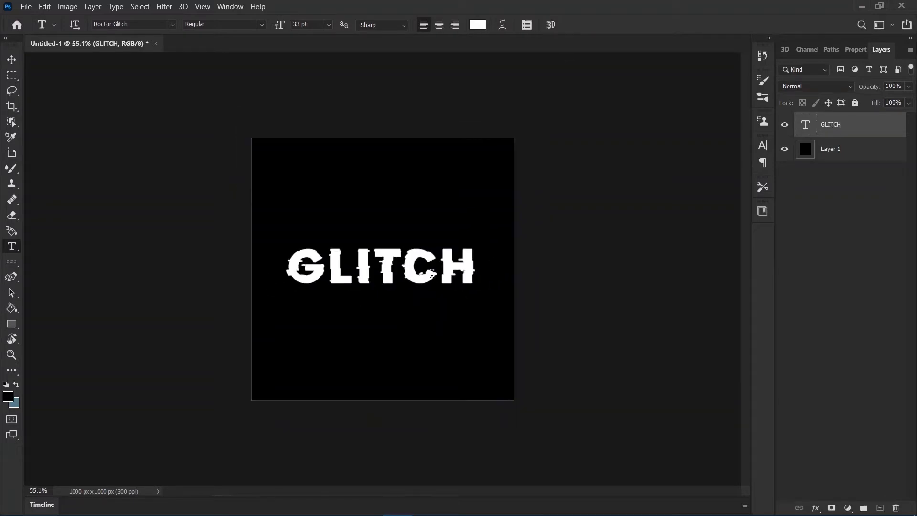
scroll(432, 275, up, 3)
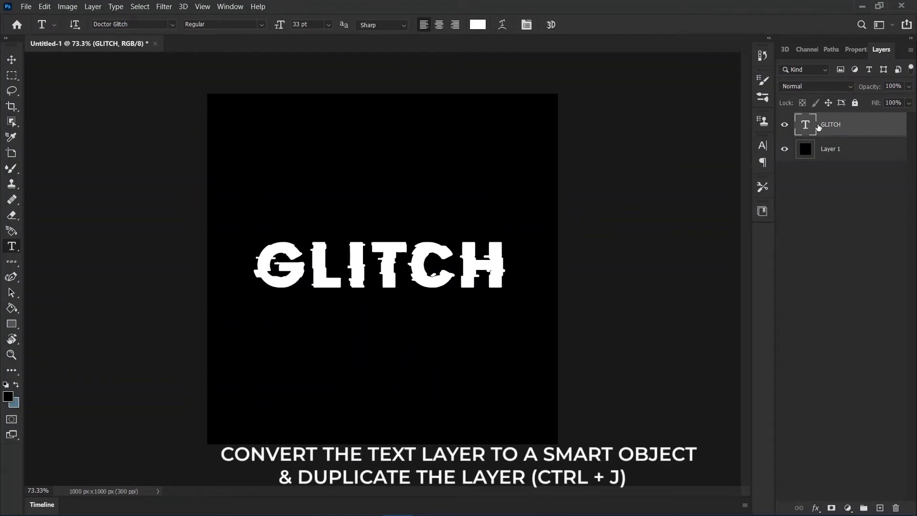
right_click(842, 117)
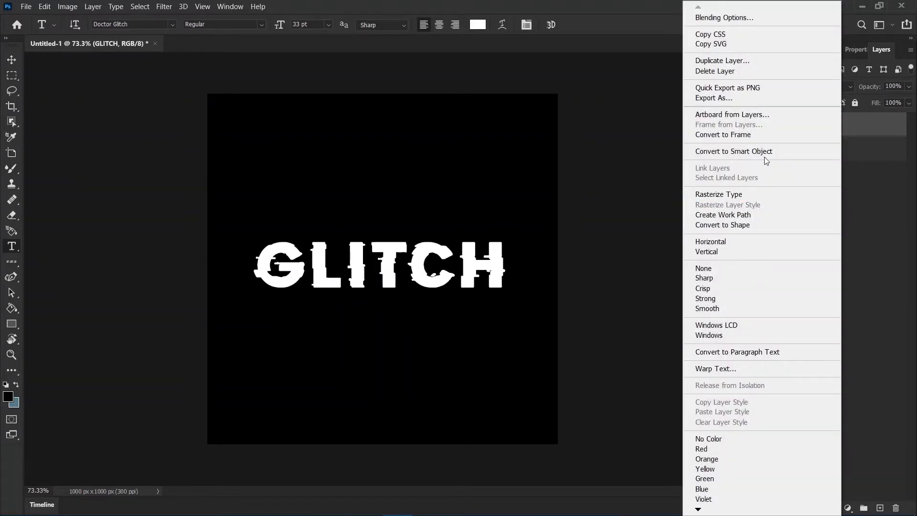
click(791, 153)
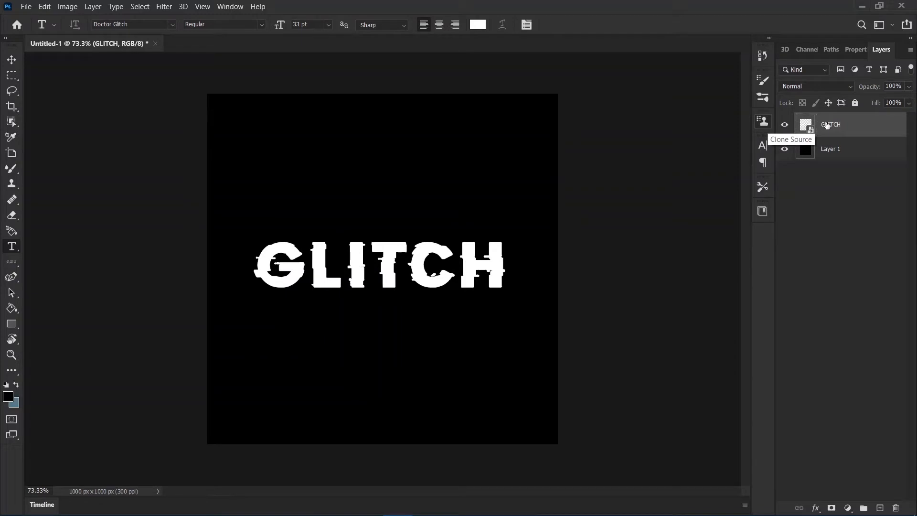
key(ctrl+j)
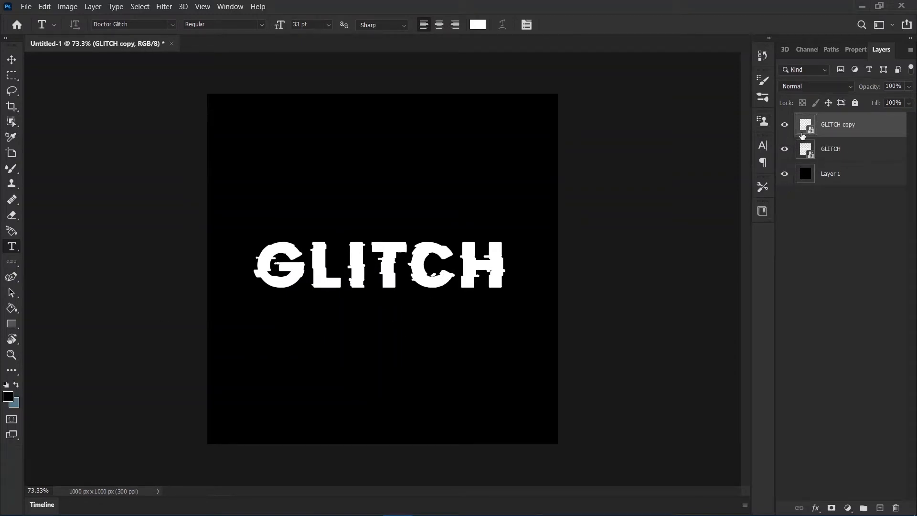
Hide the GLITCH copy layer and turn off the G and B channels in the original GLITCH layer's blending options.
click(785, 125)
right_click(876, 158)
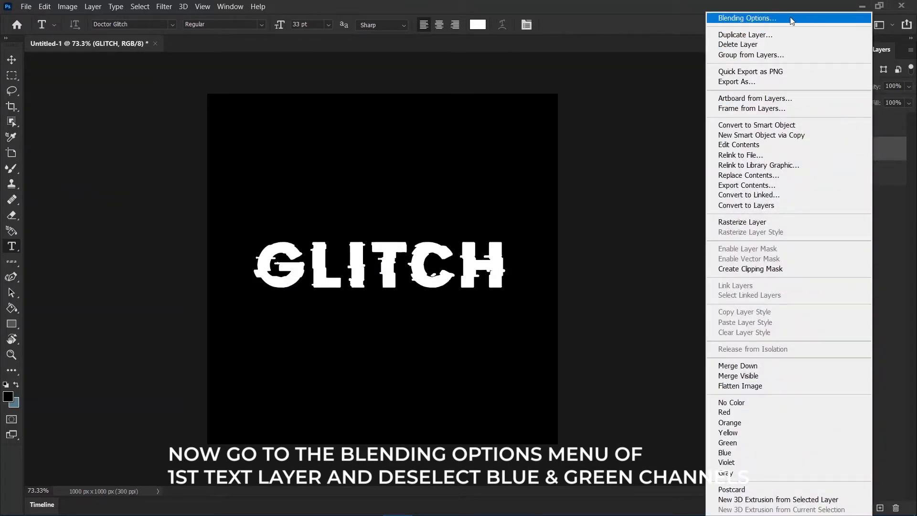
click(808, 20)
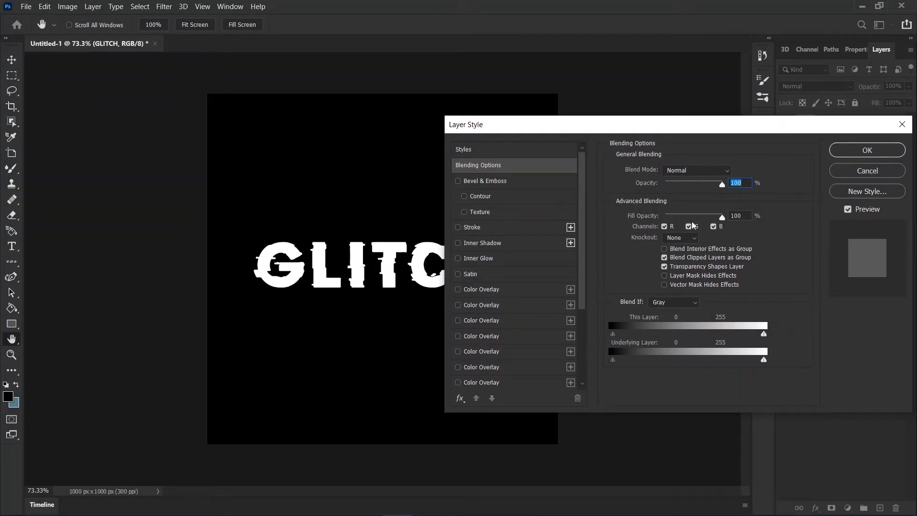
click(689, 227)
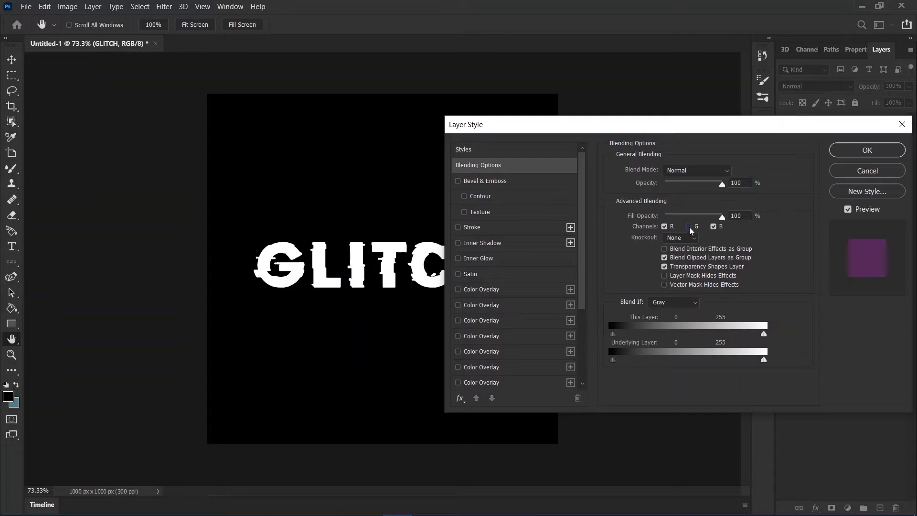
click(714, 226)
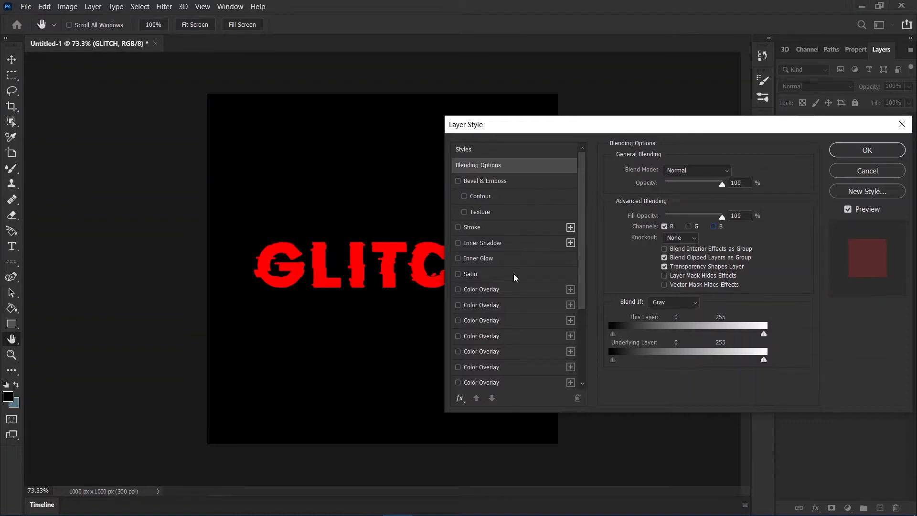
Apply an Outer Glow to the GLITCH layer with Screen blend mode, white colour (ffffff) and 50% opacity.
scroll(507, 272, down, 4)
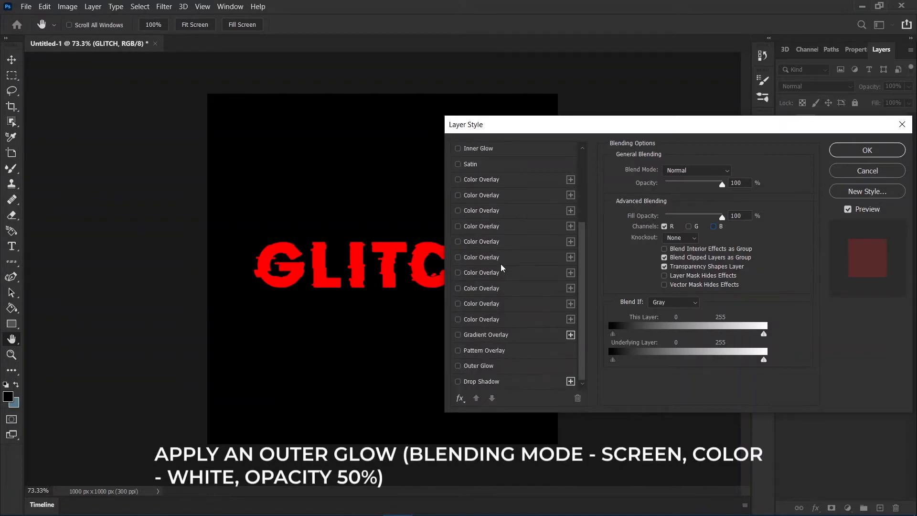
click(468, 367)
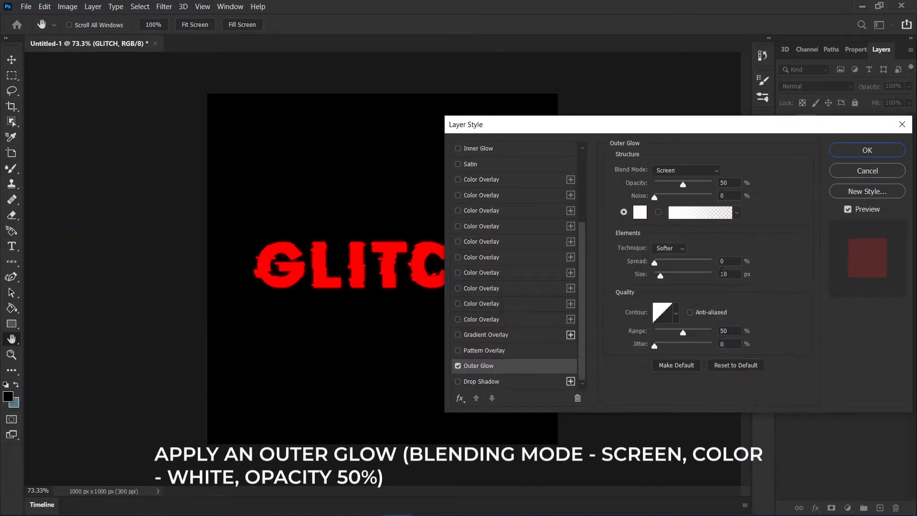
click(692, 170)
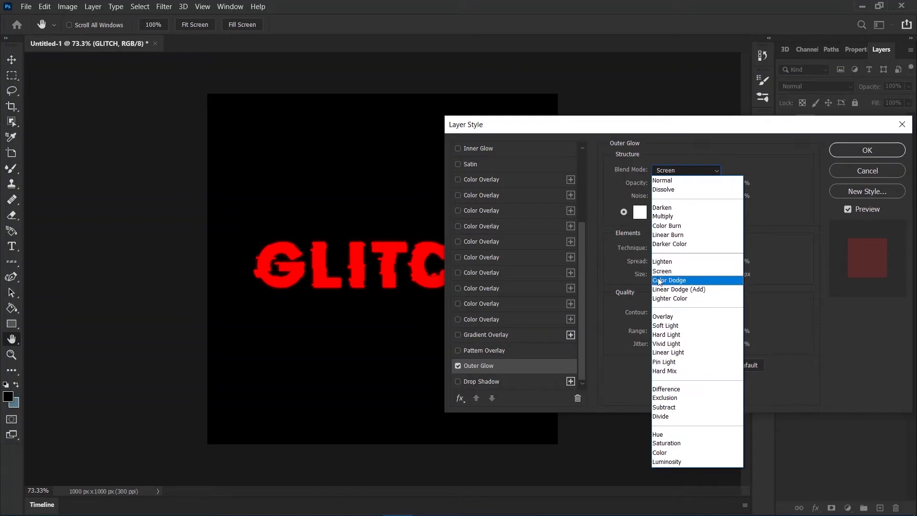
click(678, 272)
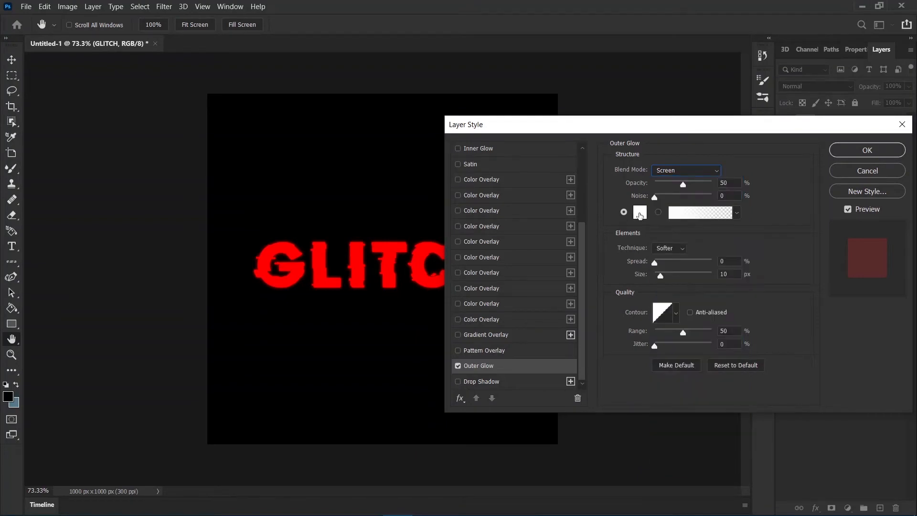
click(640, 213)
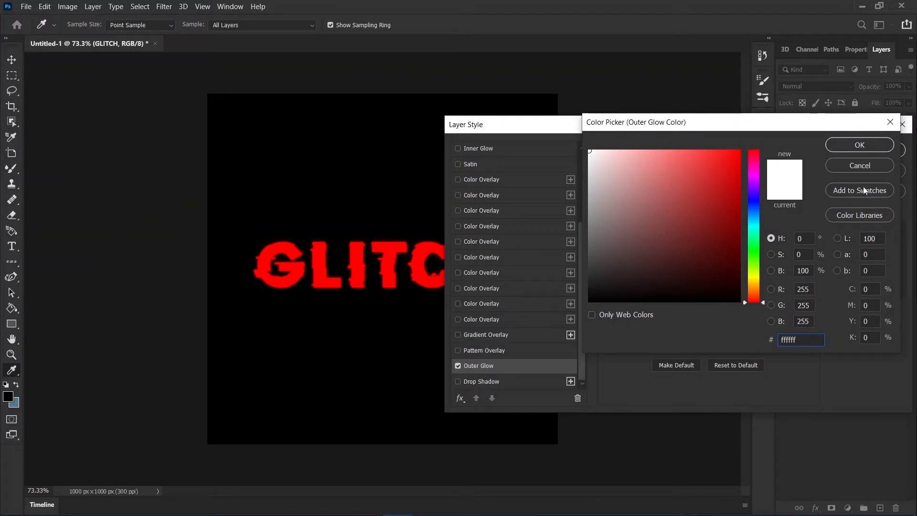
click(858, 145)
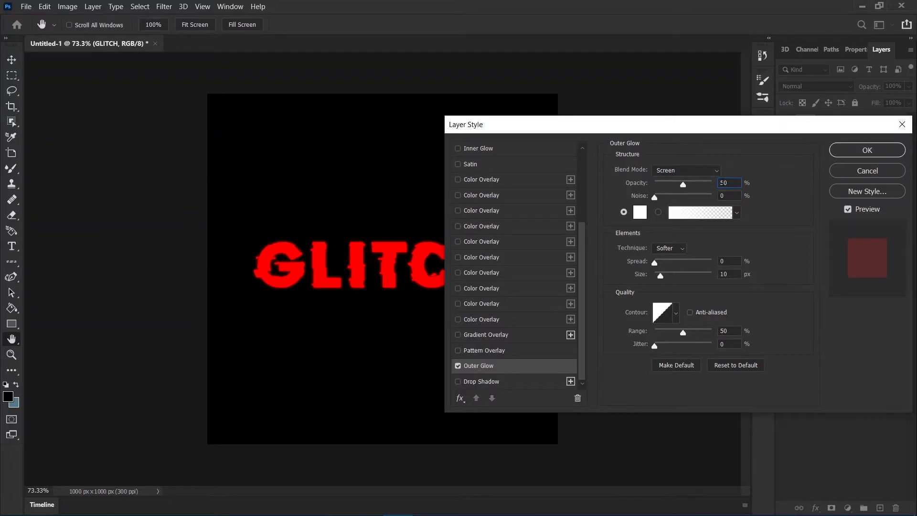
key(Return)
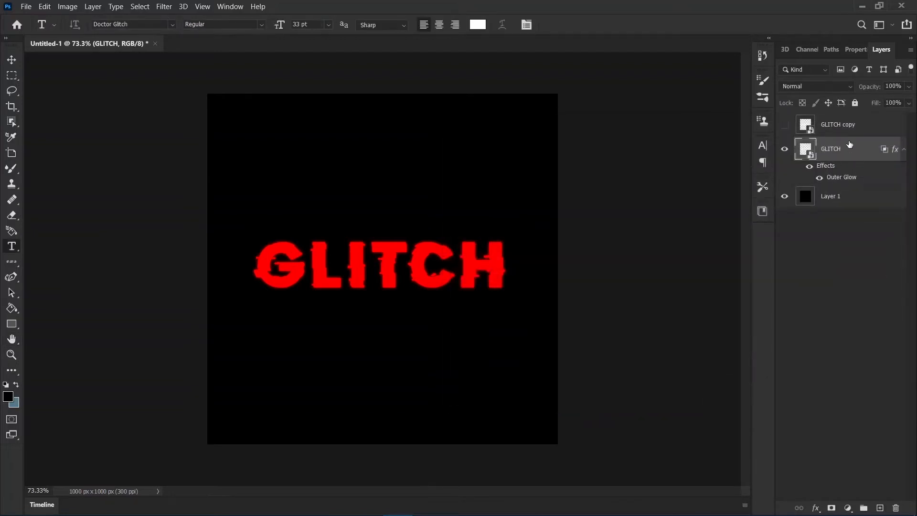
Show the GLITCH copy layer again and turn off the R channel in its blending options.
click(785, 124)
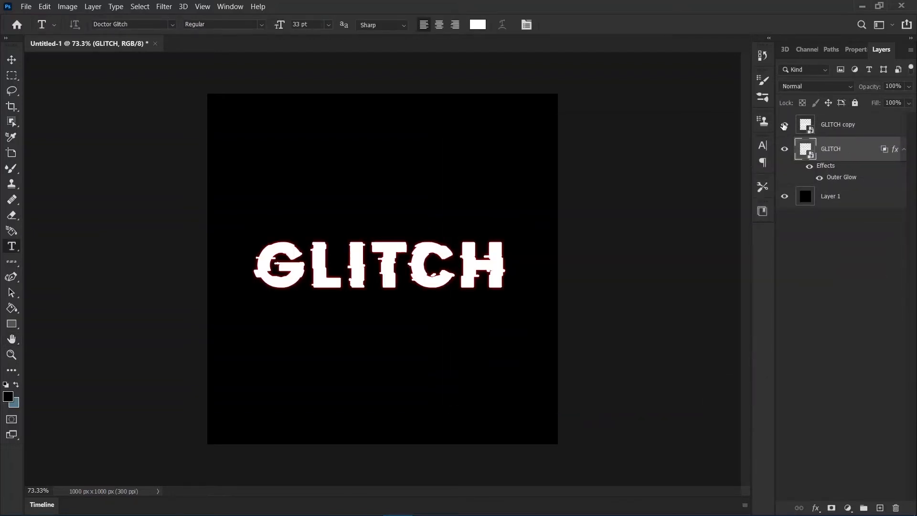
right_click(880, 120)
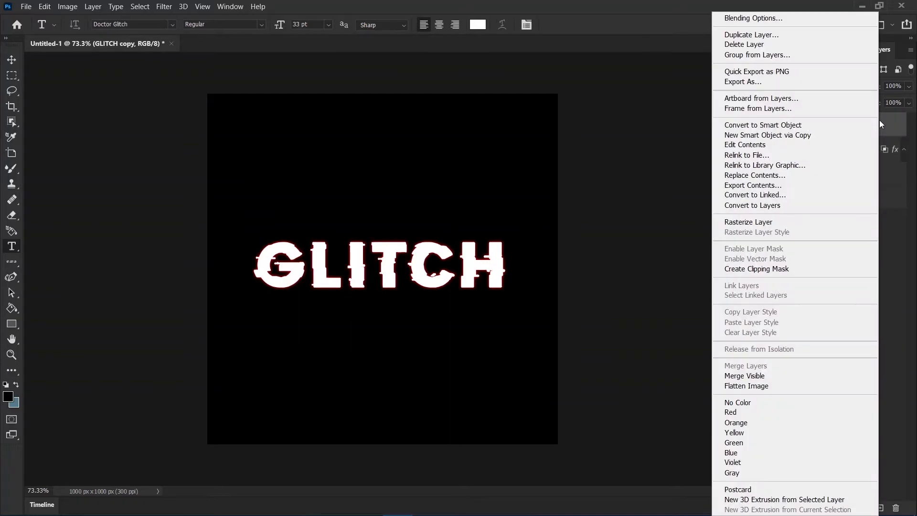
click(797, 19)
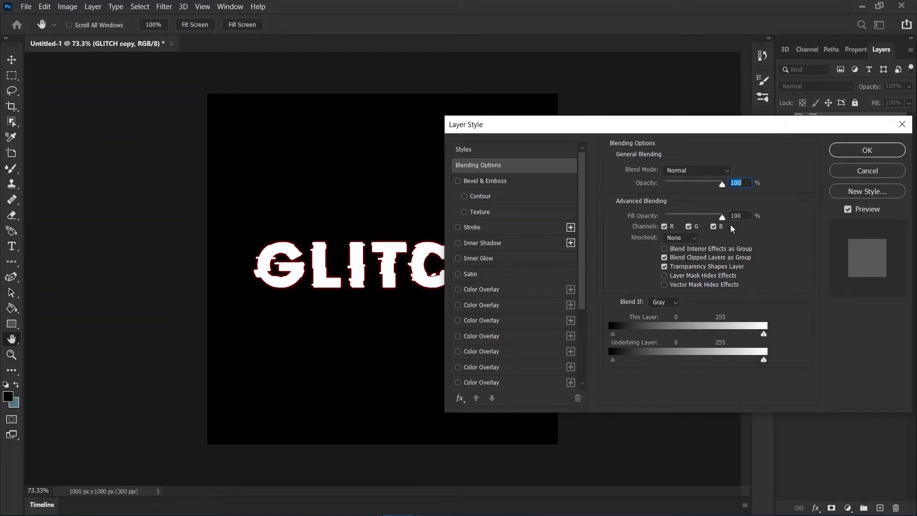
click(664, 227)
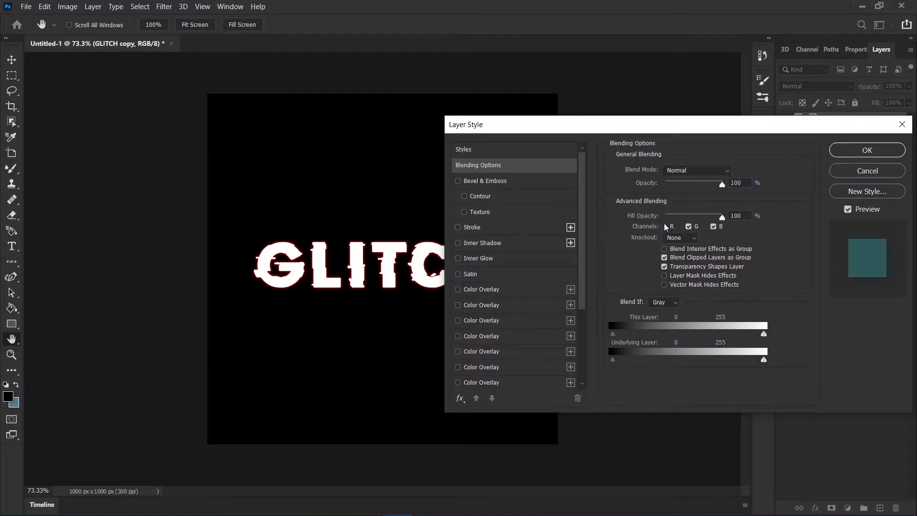
Apply an Outer Glow to the GLITCH copy layer with Screen blend mode, white colour and 50% opacity.
scroll(524, 314, down, 3)
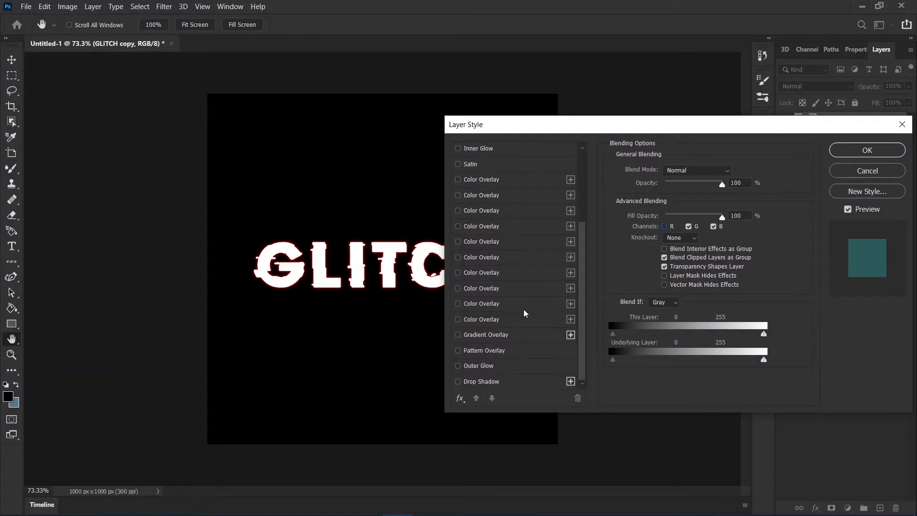
click(488, 368)
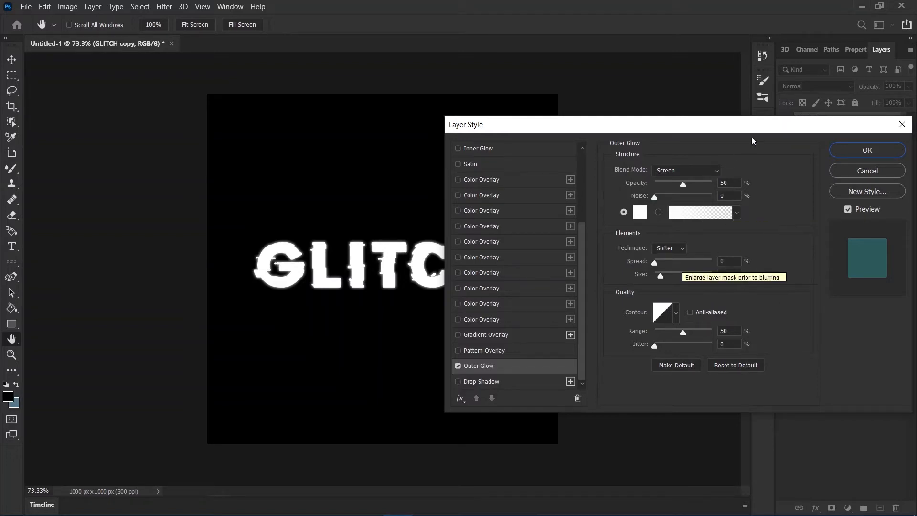
click(862, 156)
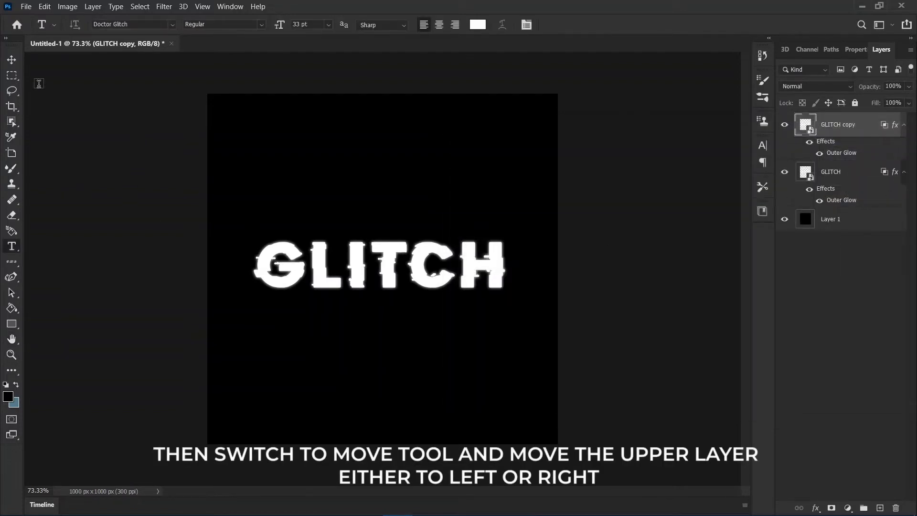
Shift the GLITCH copy layer slightly to the right of the original with the Move tool to split the red and cyan edges.
click(12, 59)
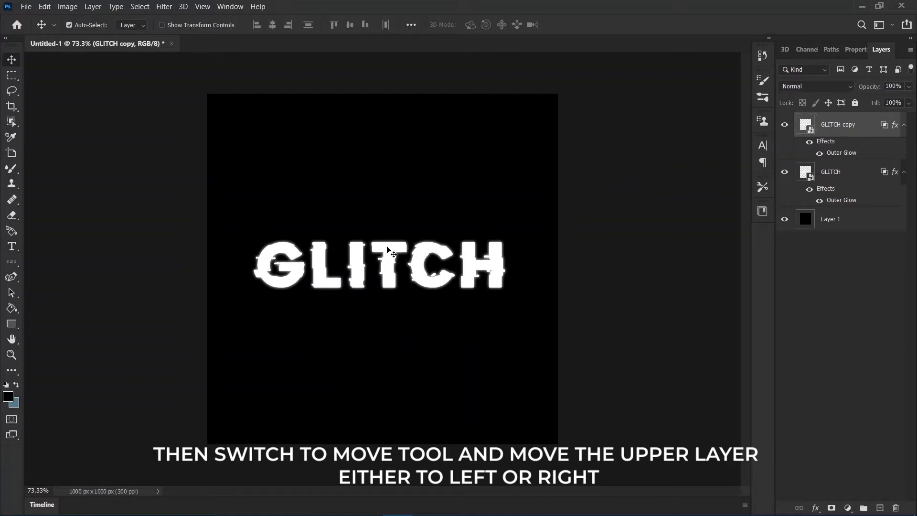
mouse_move(394, 248)
mouse_down()
mouse_move(378, 245)
mouse_move(391, 242)
mouse_up()
scroll(543, 275, down, 3)
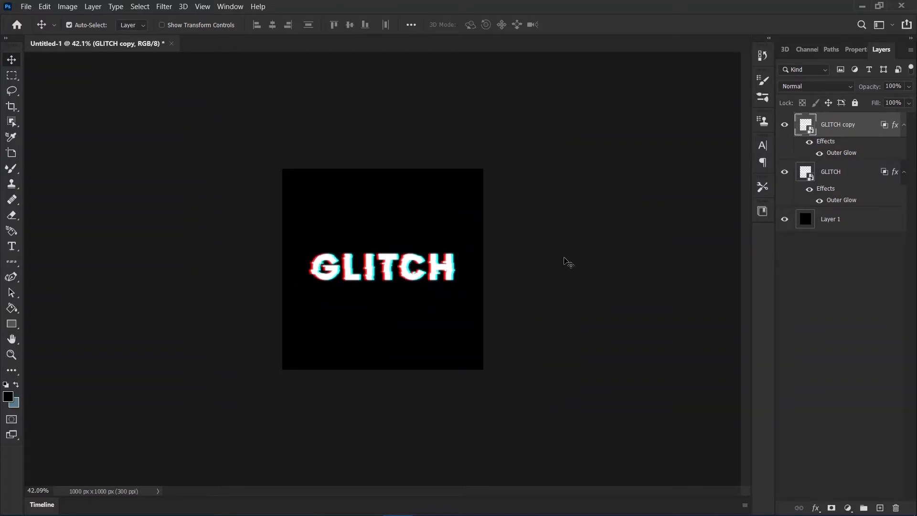
scroll(569, 263, up, 7)
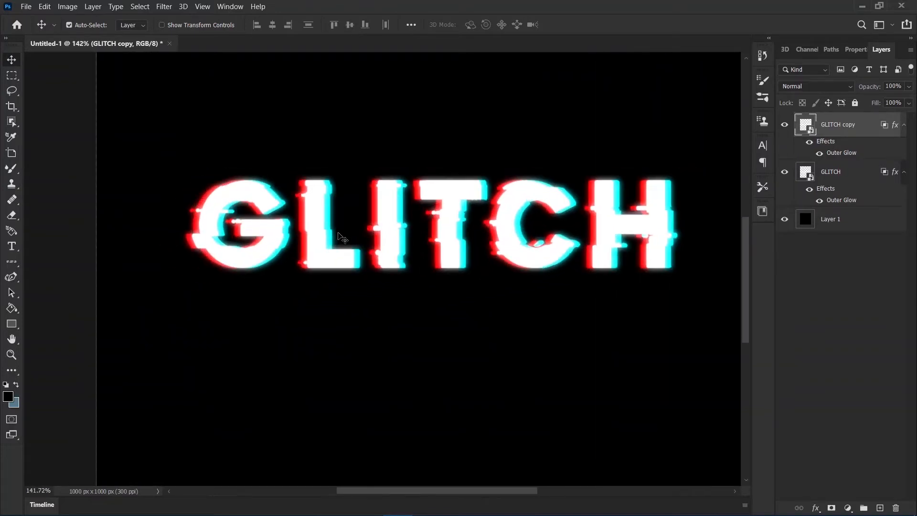
scroll(454, 183, down, 1)
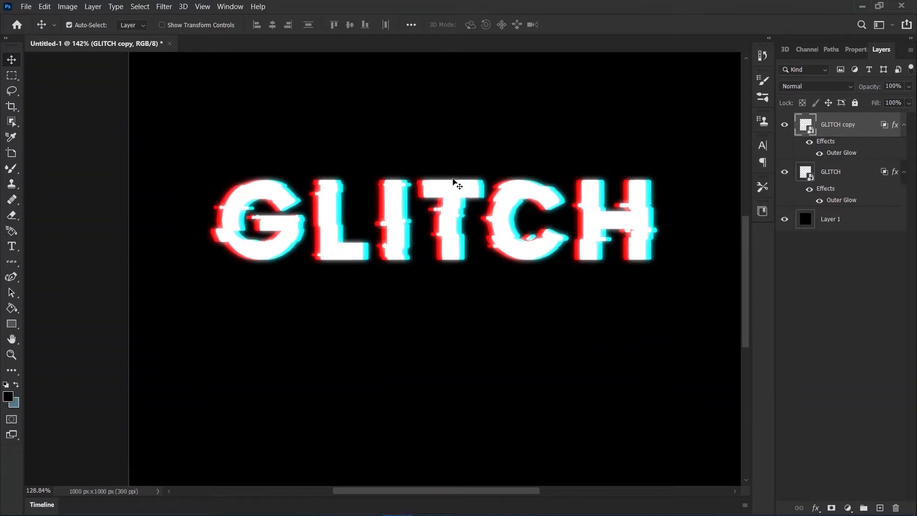
scroll(453, 186, down, 5)
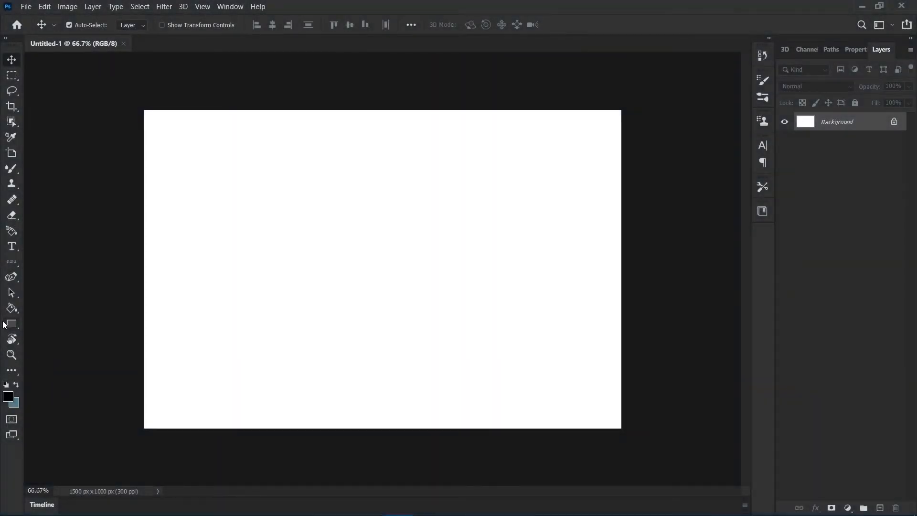
Fill the background of the new 1500 x 1000 px document with blue (0b46c0) using the Paint Bucket tool.
click(13, 311)
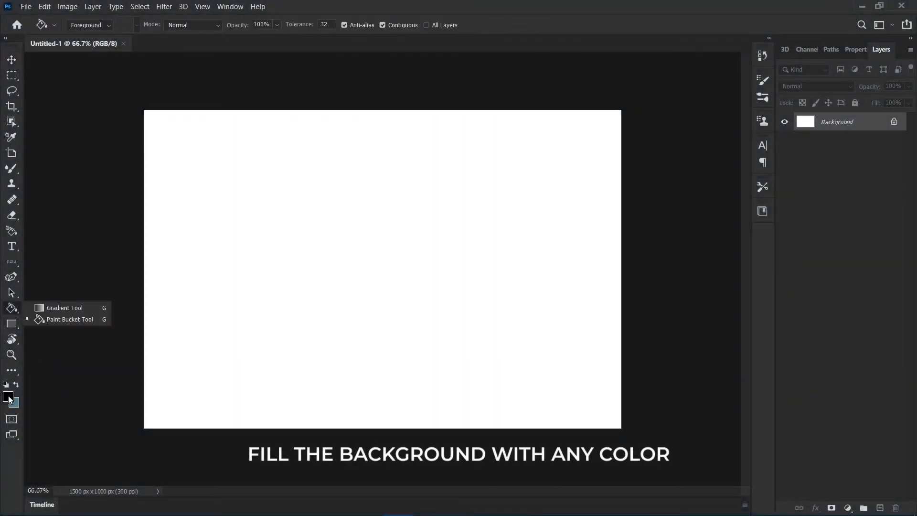
click(10, 395)
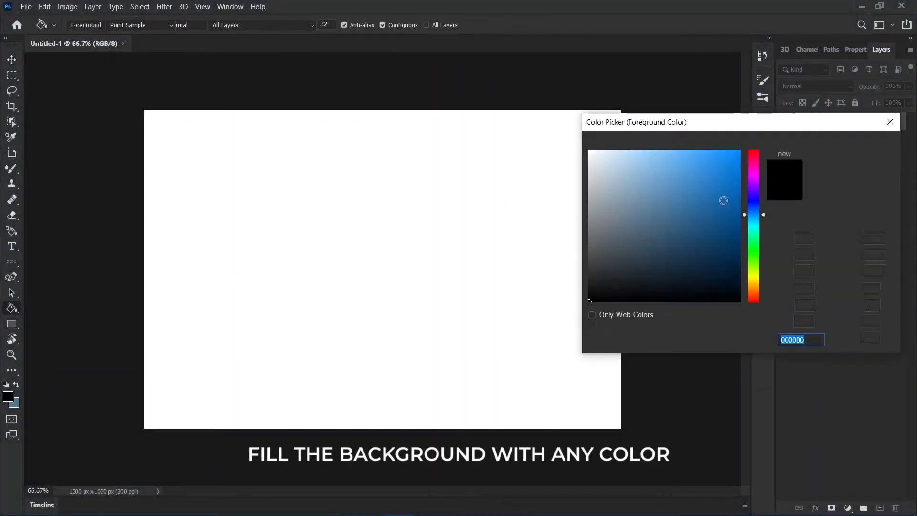
mouse_move(755, 213)
mouse_down()
mouse_move(729, 205)
mouse_move(706, 230)
mouse_move(699, 208)
mouse_move(719, 216)
mouse_move(711, 227)
mouse_up()
click(753, 208)
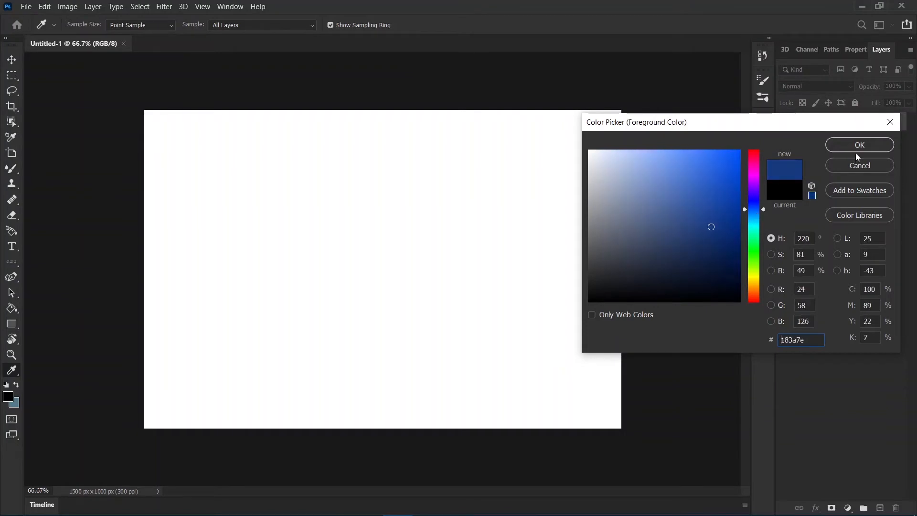
drag(729, 193, 733, 188)
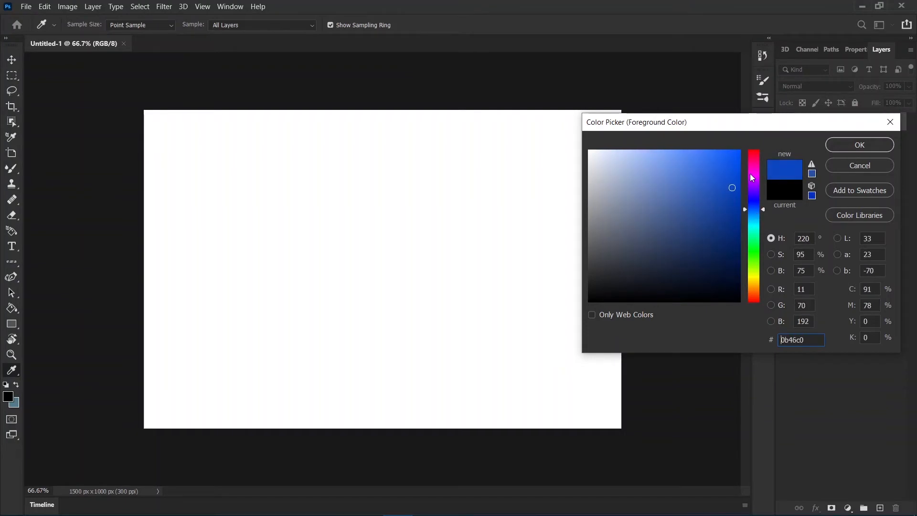
click(837, 148)
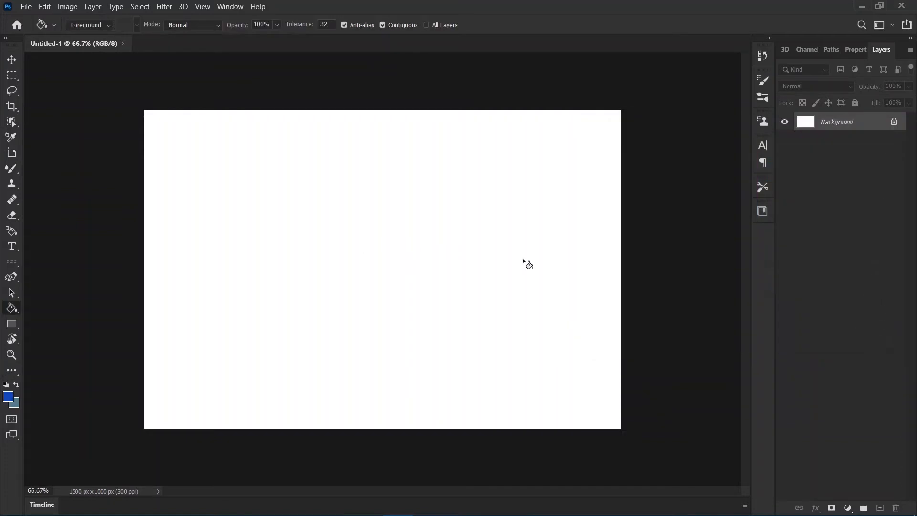
click(523, 259)
scroll(503, 304, down, 1)
scroll(501, 304, up, 4)
scroll(502, 304, down, 1)
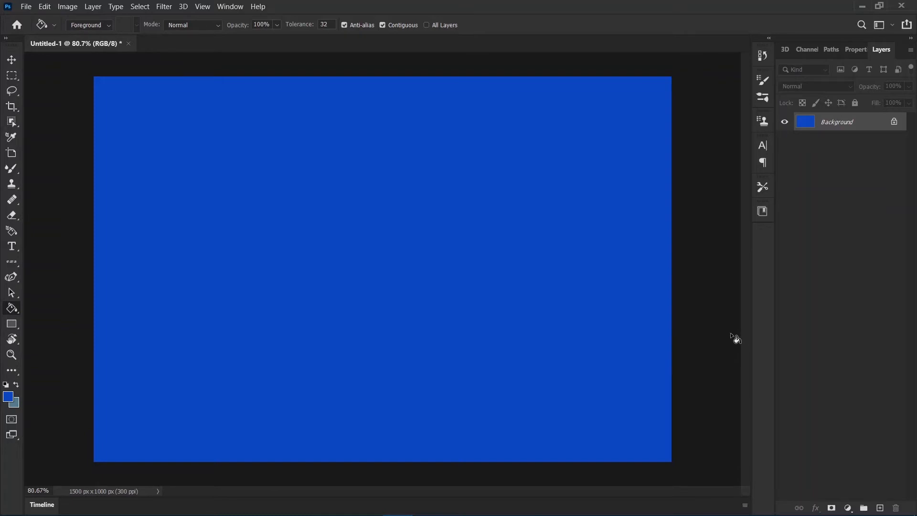
Add a new layer and write SLICED on it in white Couture Bold, placed near the middle of the canvas.
key(ctrl+shift+n)
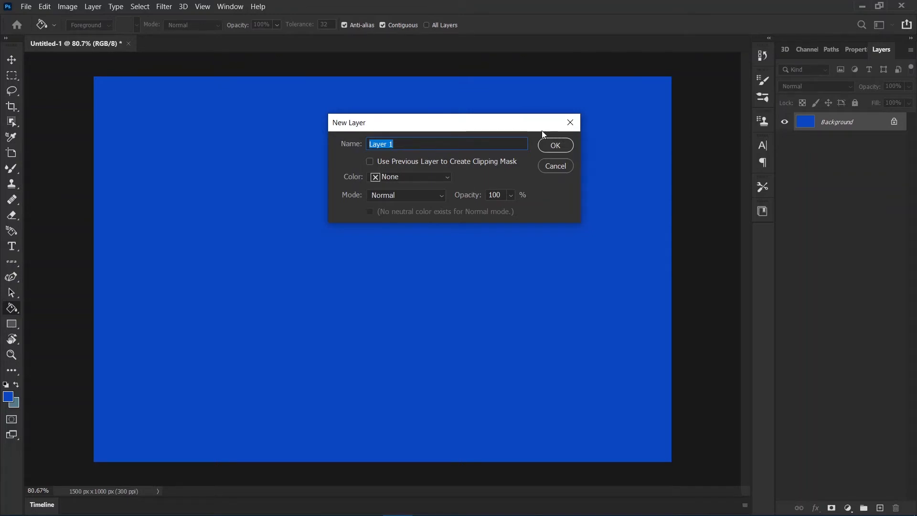
click(554, 144)
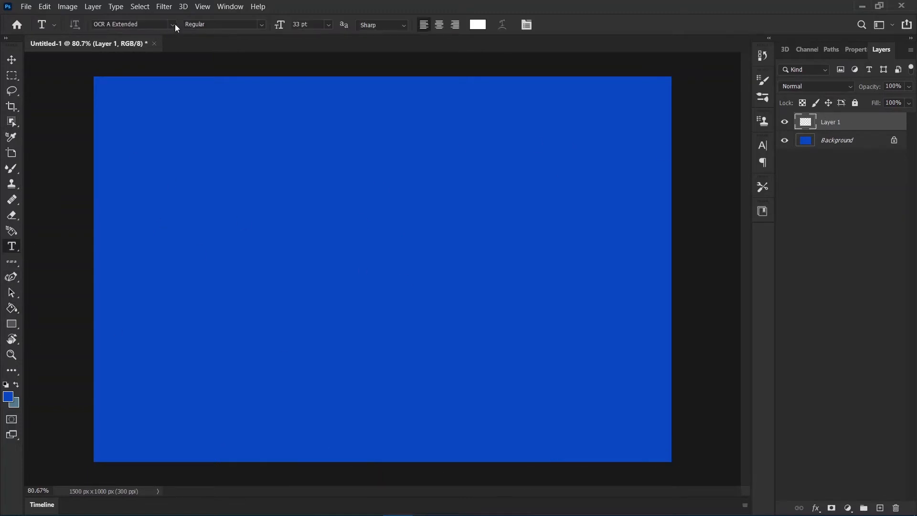
click(174, 26)
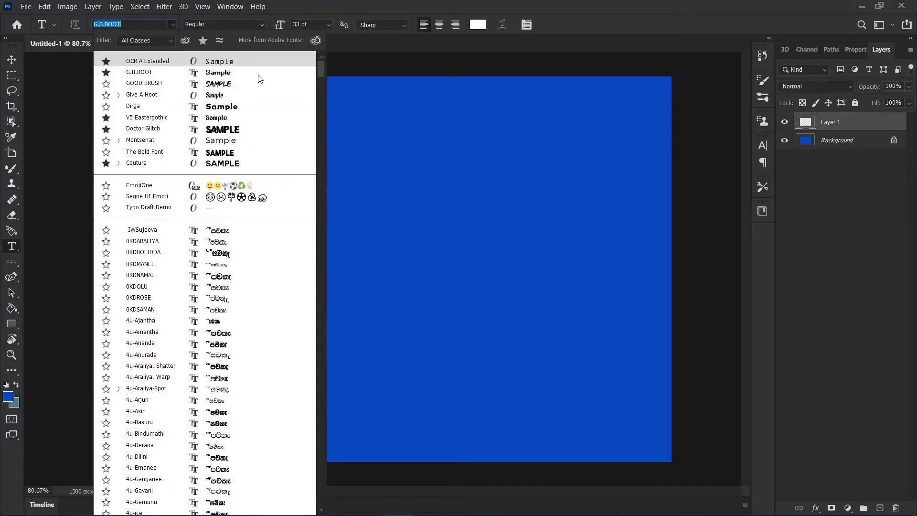
click(264, 166)
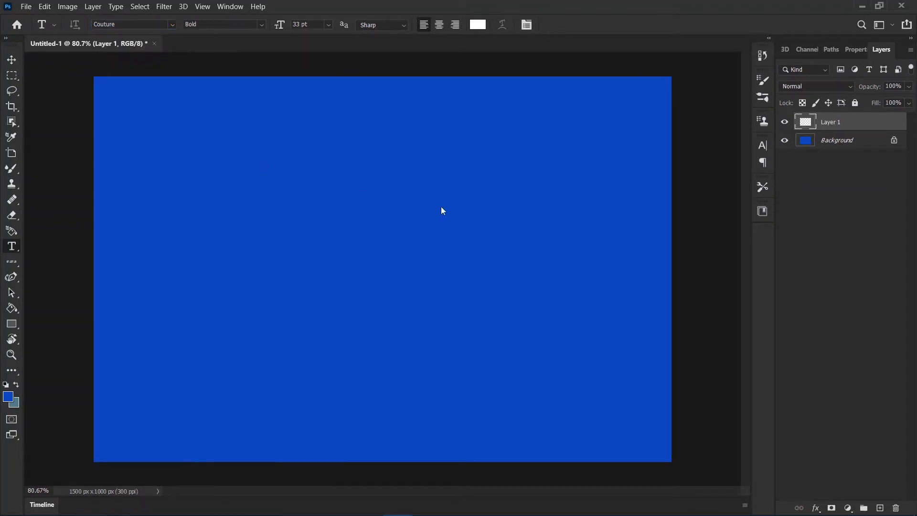
click(339, 247)
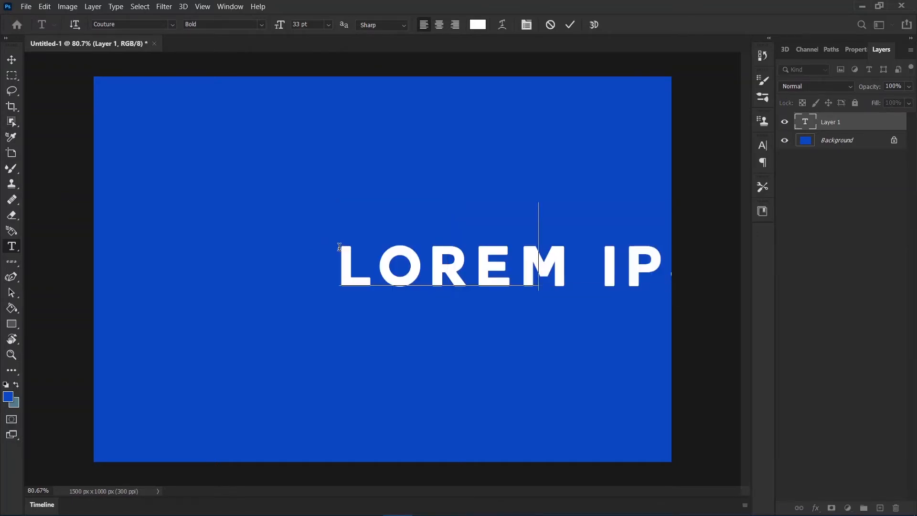
text(SLICED)
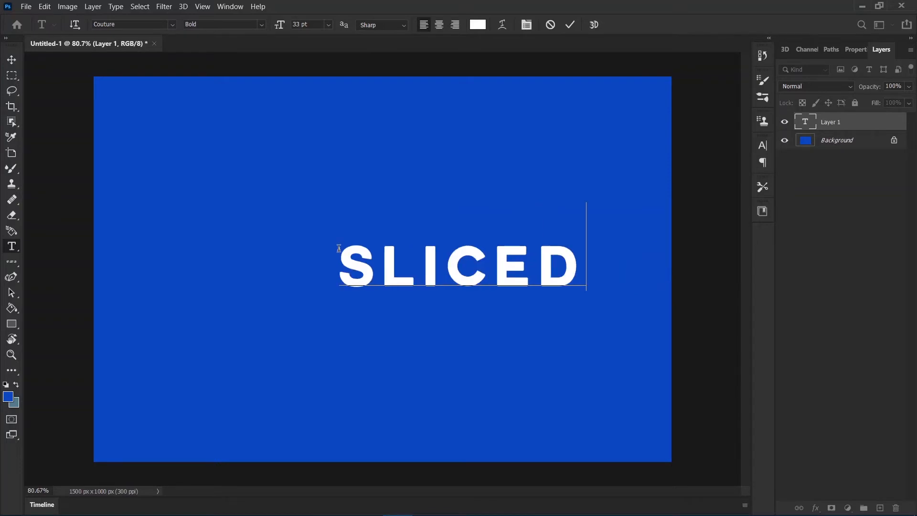
drag(551, 330, 468, 322)
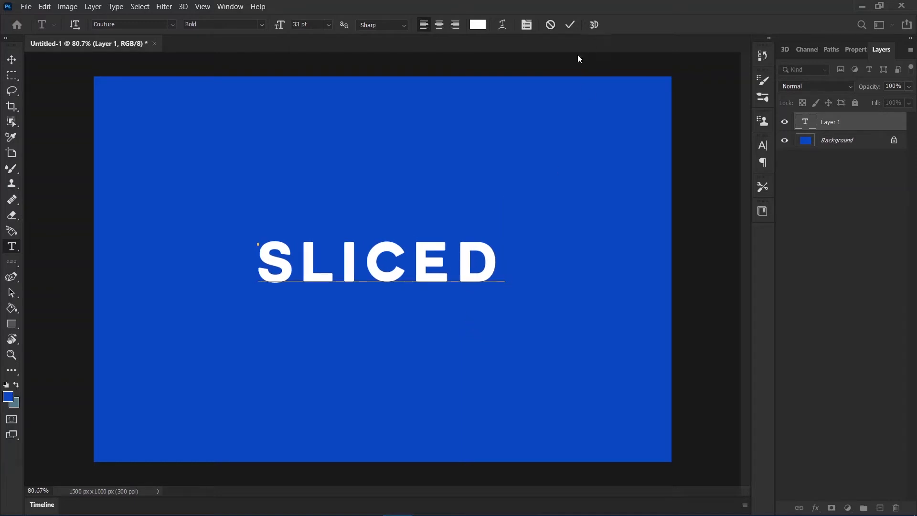
Set the SLICED text size to 55 pt and reposition the text at the centre of the canvas.
key(ctrl+a)
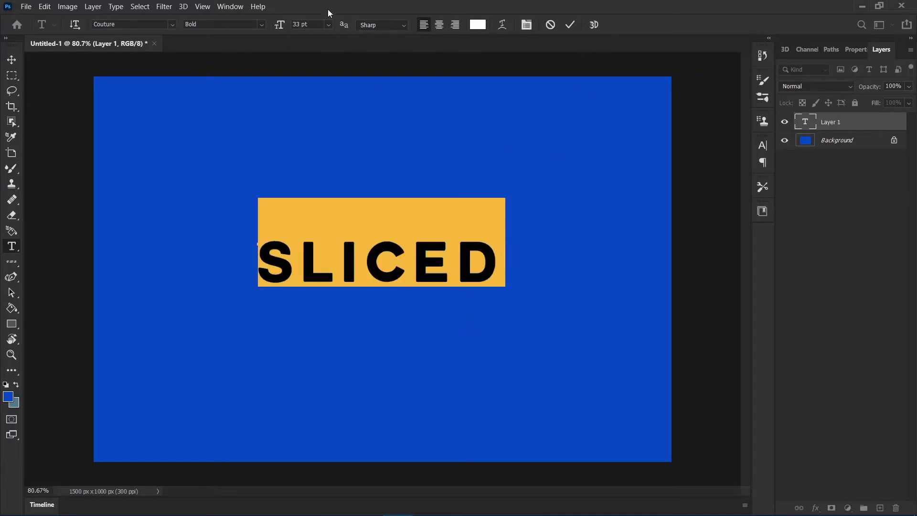
drag(302, 24, 290, 23)
text(55)
key(Return)
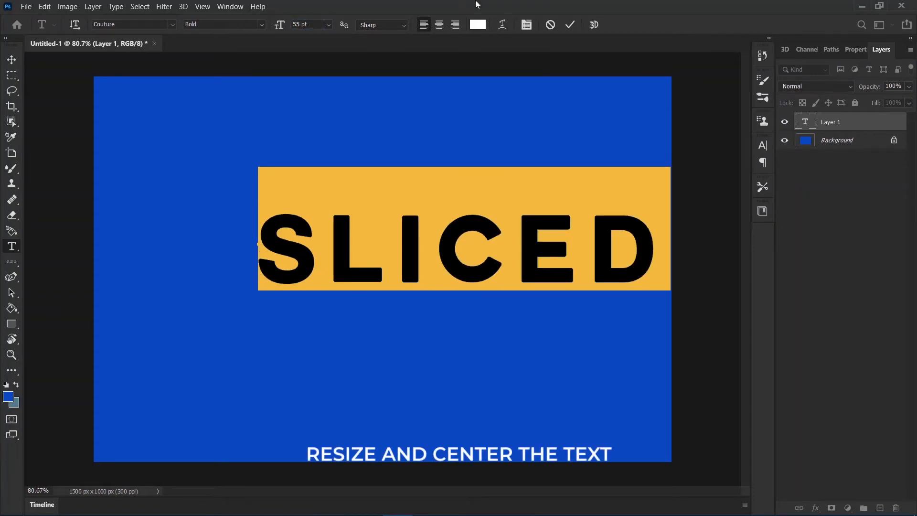
mouse_move(417, 358)
mouse_down()
mouse_move(362, 358)
mouse_move(409, 357)
mouse_move(423, 367)
mouse_up()
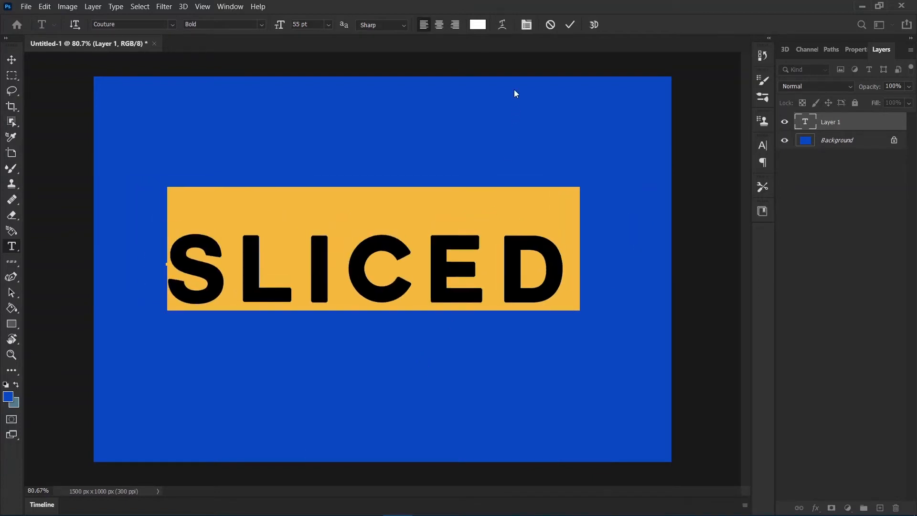
click(569, 26)
scroll(488, 186, down, 5)
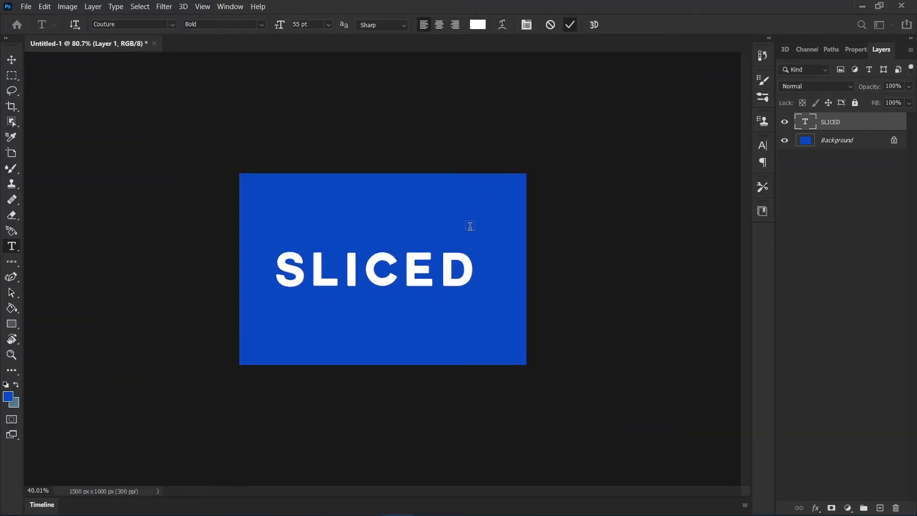
scroll(482, 295, up, 3)
click(469, 284)
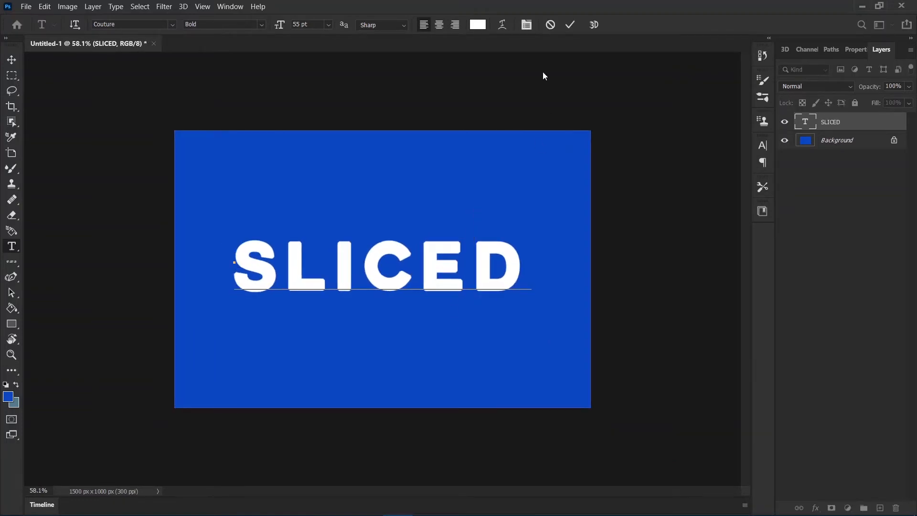
click(570, 25)
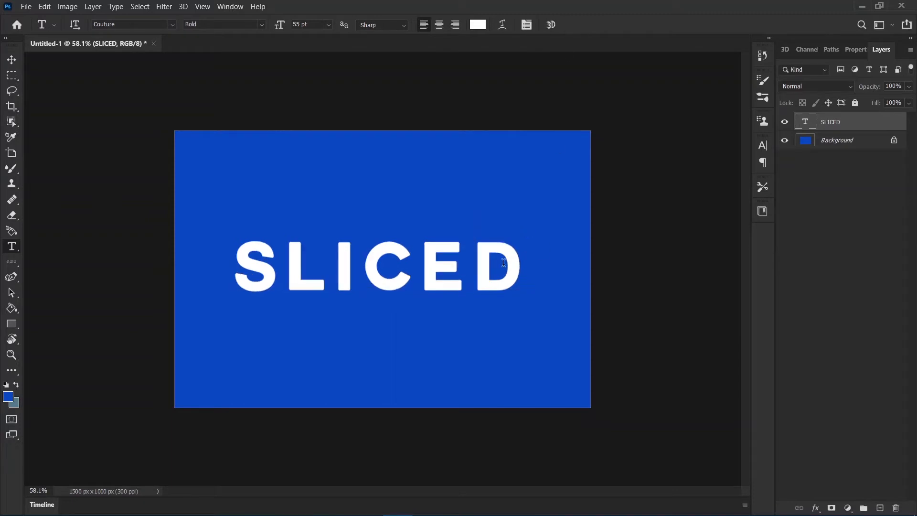
Select the upper part of the SLICED text with a slanted Polygonal Lasso outline and add it as the text layer's mask.
scroll(496, 272, up, 5)
scroll(495, 271, down, 1)
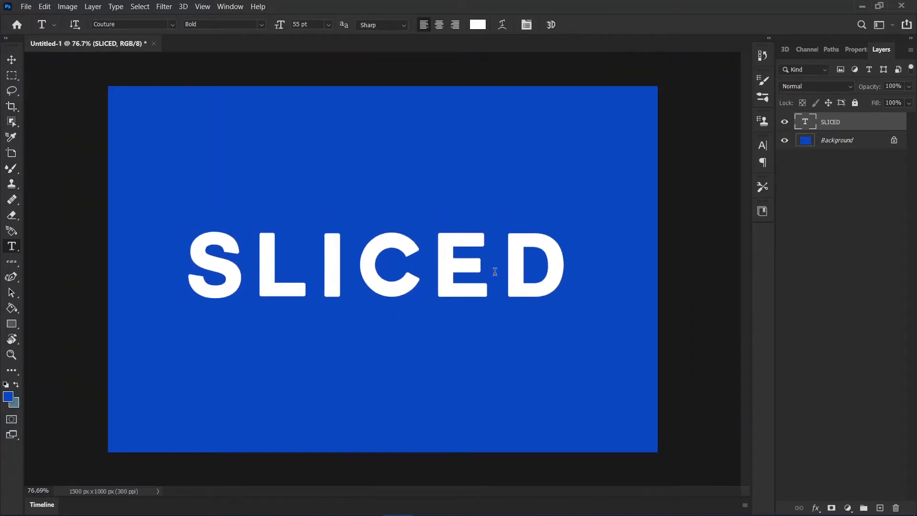
scroll(495, 272, up, 1)
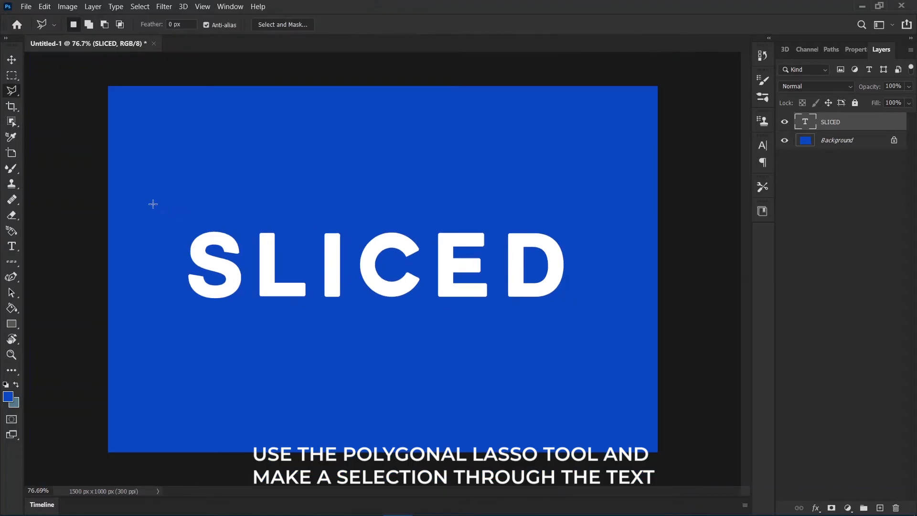
click(153, 202)
click(151, 279)
click(597, 251)
click(581, 166)
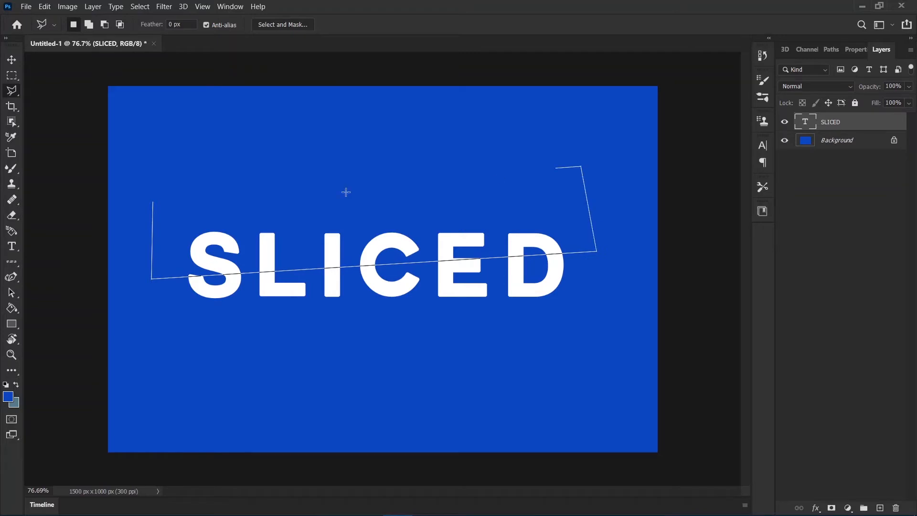
click(152, 203)
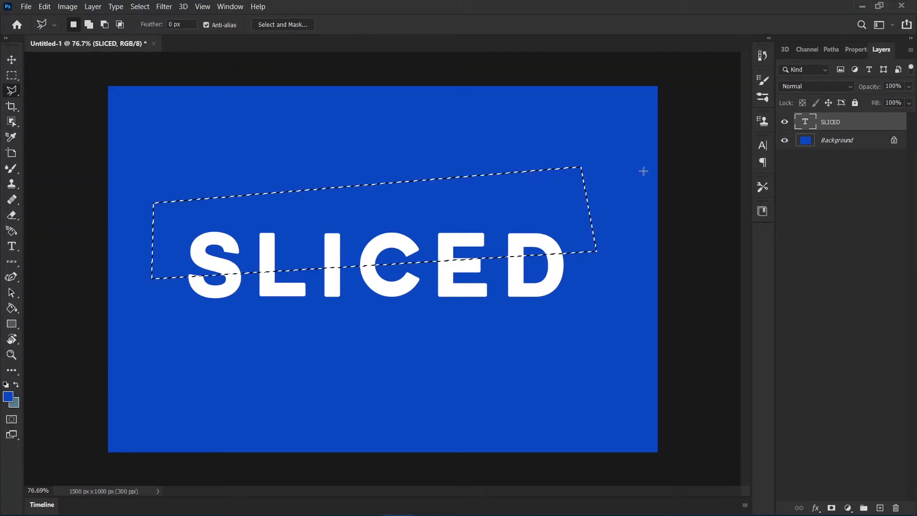
click(832, 508)
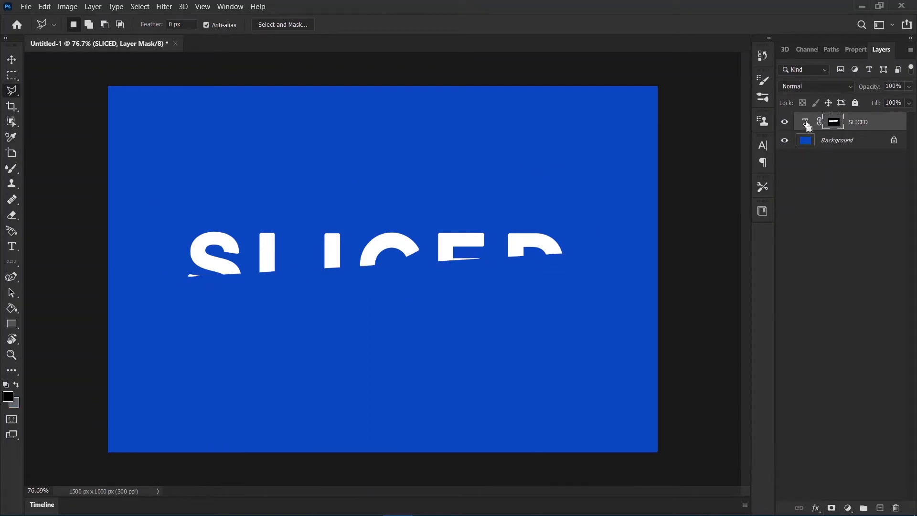
Duplicate the masked SLICED layer and invert the copy's layer mask.
key(ctrl+j)
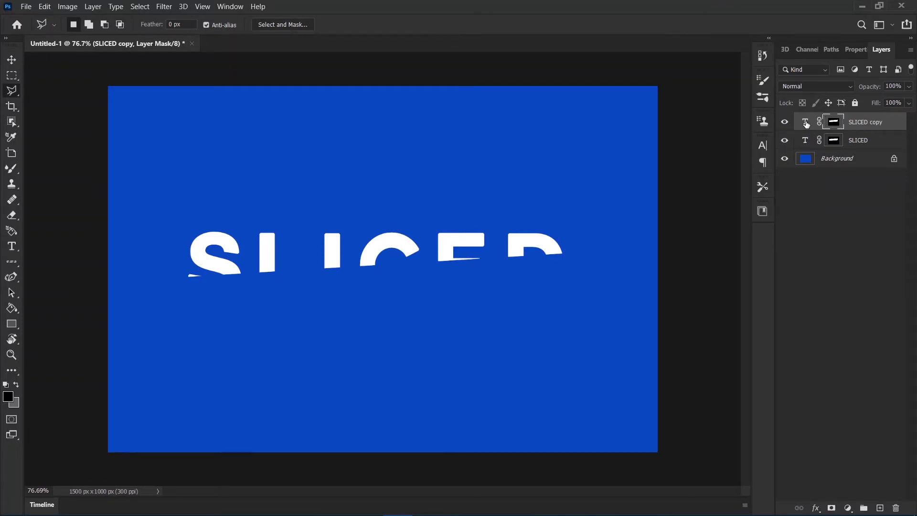
key(i)
key(shift+i)
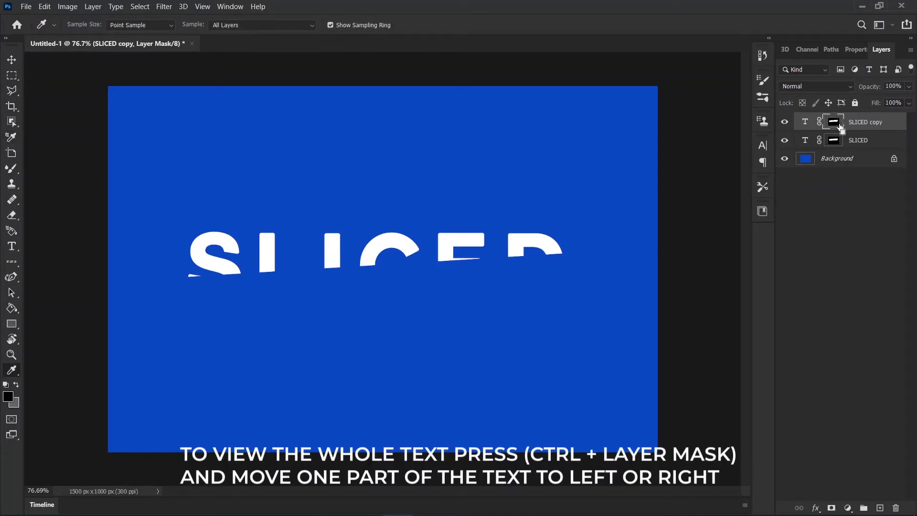
key(ctrl+i)
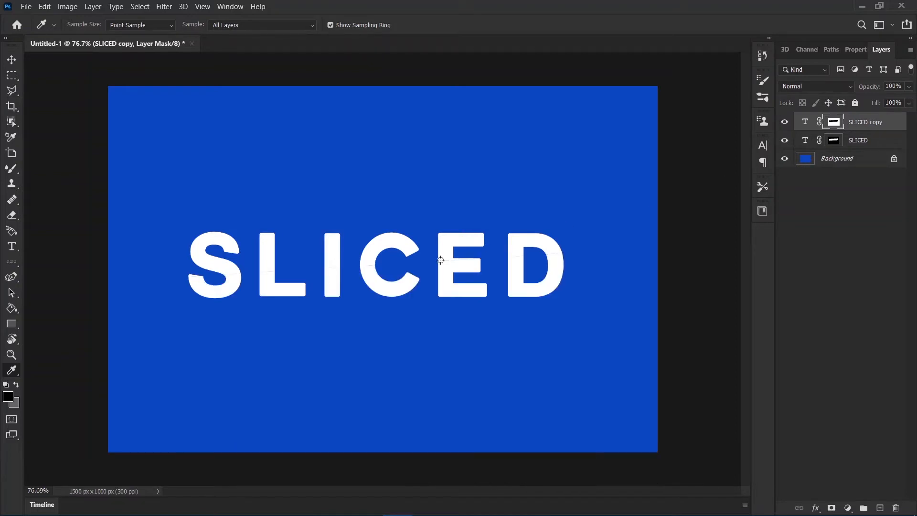
Shift the lower slice, the SLICED copy layer, slightly right and down from the upper slice.
click(12, 59)
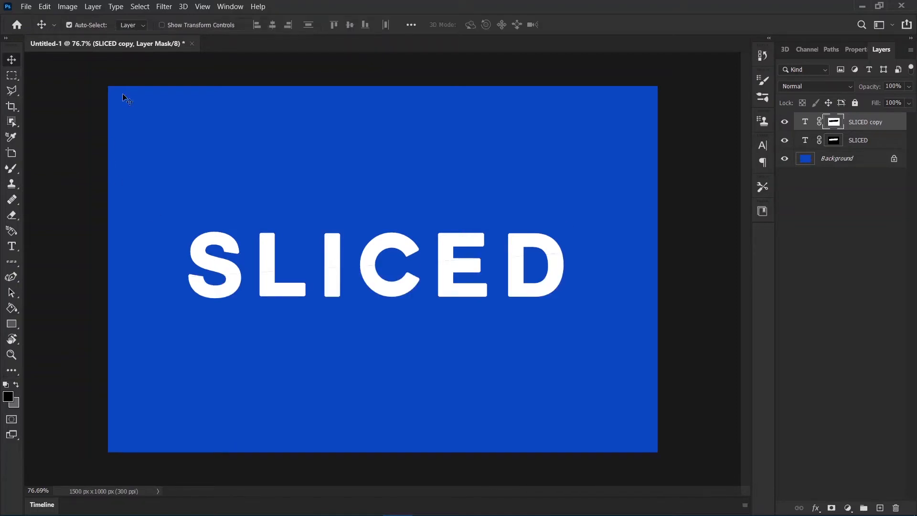
mouse_move(333, 252)
mouse_down()
mouse_move(335, 242)
mouse_move(348, 245)
mouse_move(324, 245)
mouse_move(345, 247)
mouse_up()
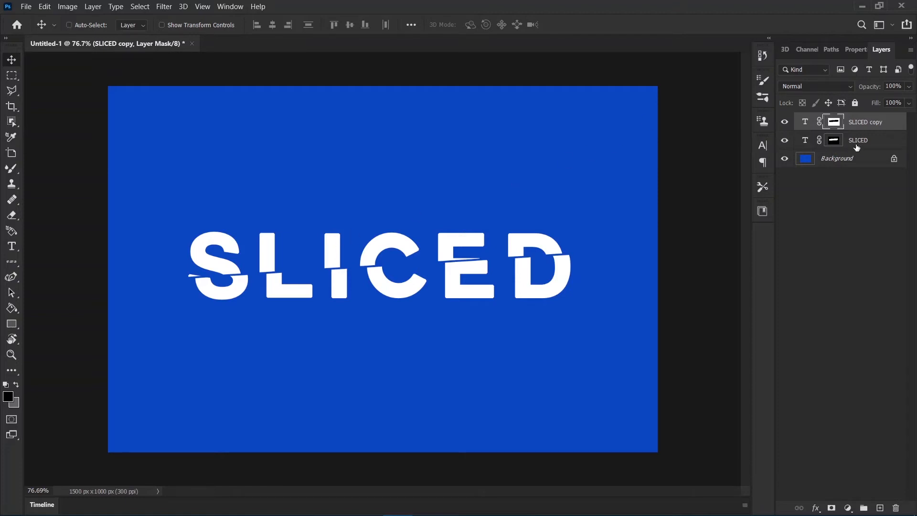
Load the SLICED copy layer's mask as a selection and add a new empty layer at the top of the stack.
ctrl+click(862, 124)
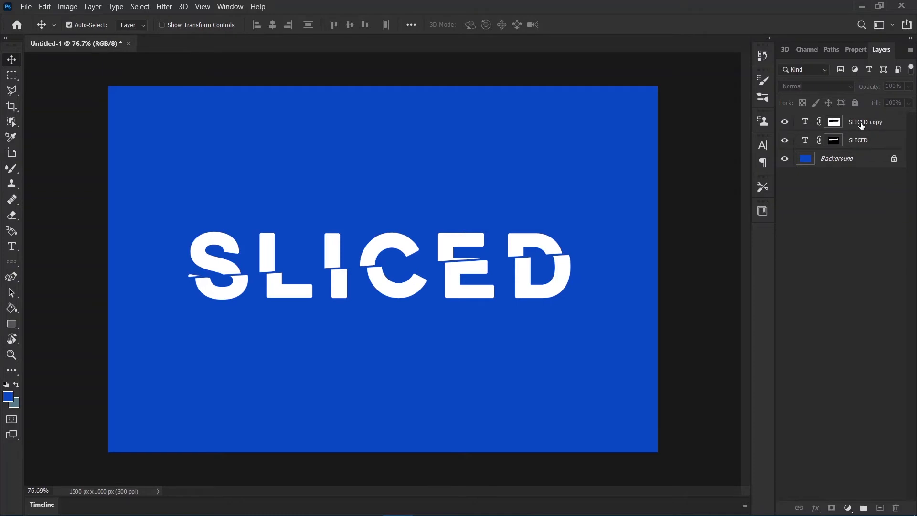
ctrl+click(834, 124)
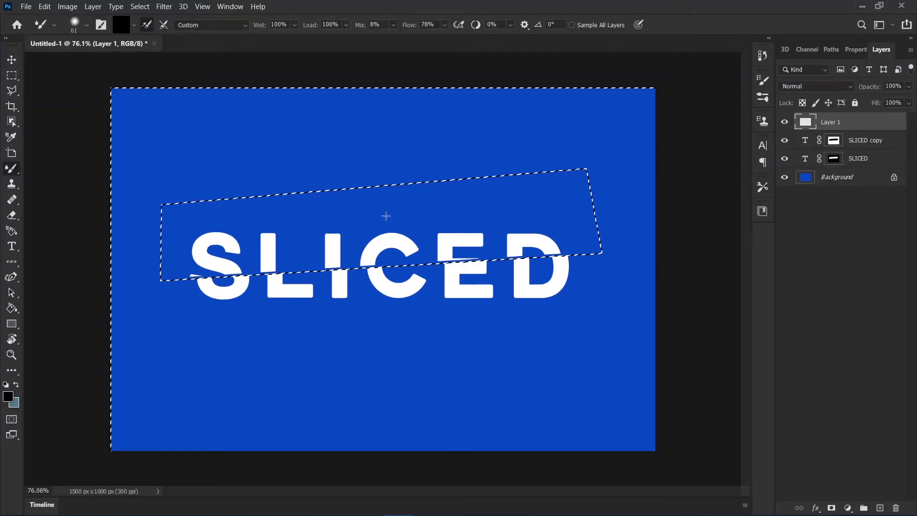
Set the foreground colour to a dark neutral grey of about 20% brightness.
scroll(385, 216, up, 4)
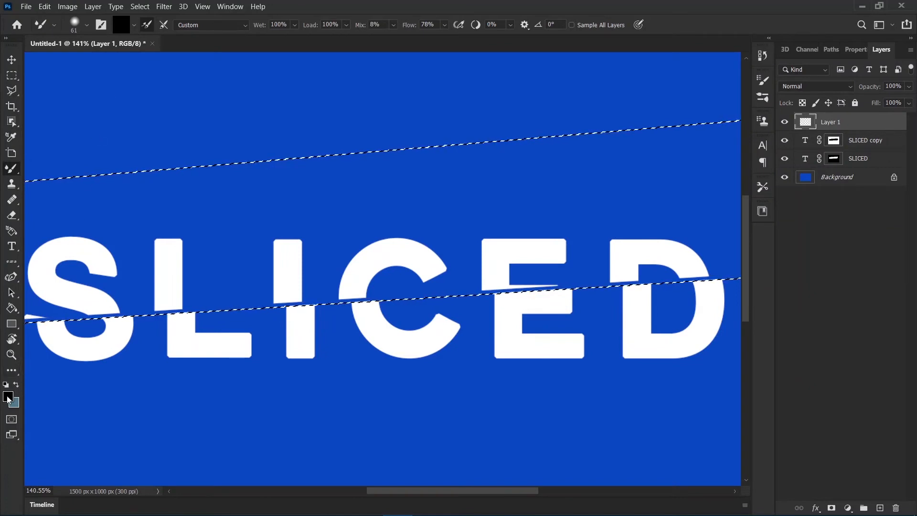
click(8, 397)
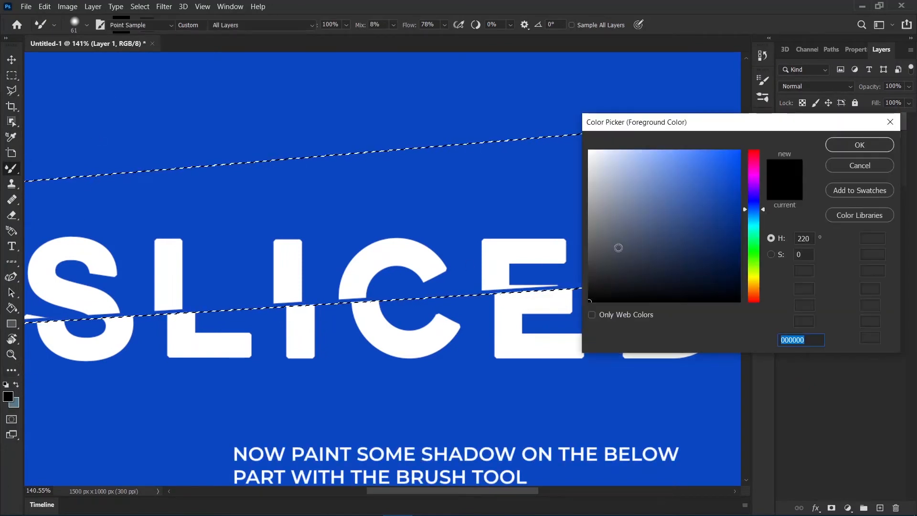
mouse_move(595, 254)
mouse_down()
mouse_move(570, 282)
mouse_move(571, 268)
mouse_up()
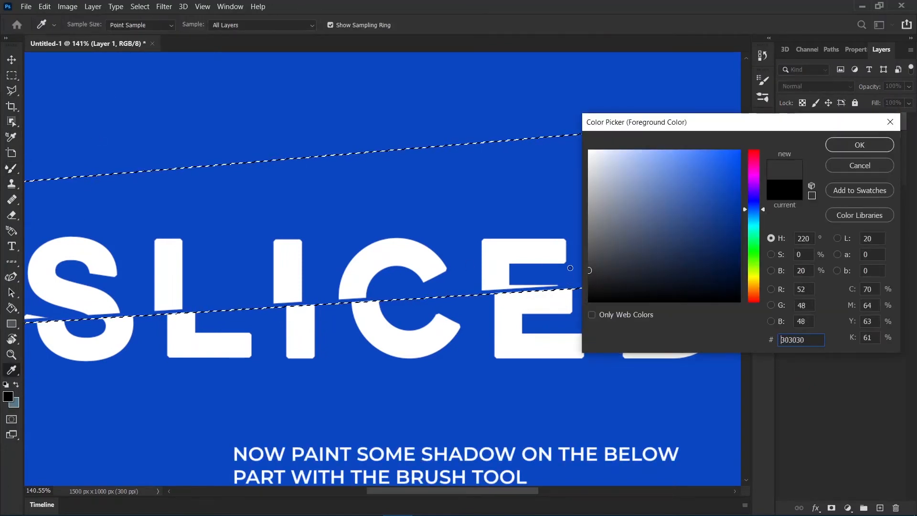
click(860, 145)
Set up the Mixer Brush with a 100 px size, 18% hardness and a soft round tip.
key(b)
click(87, 25)
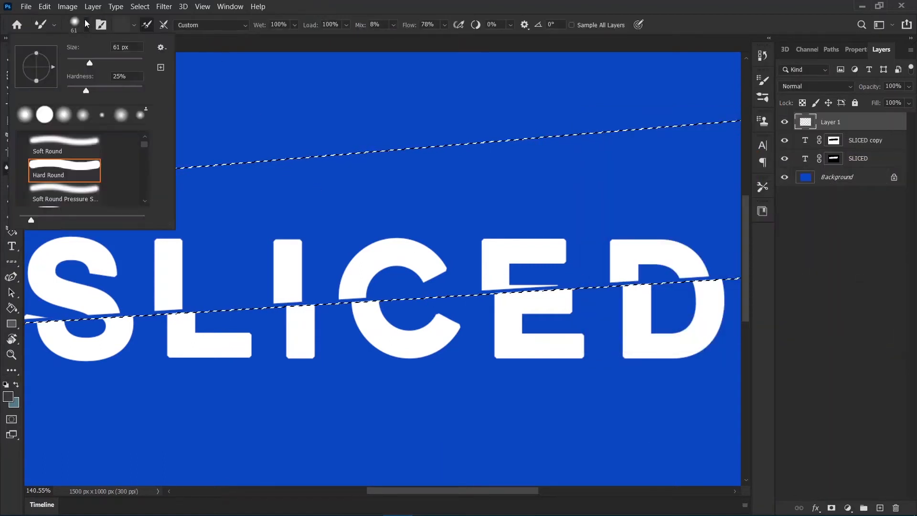
drag(90, 64, 105, 64)
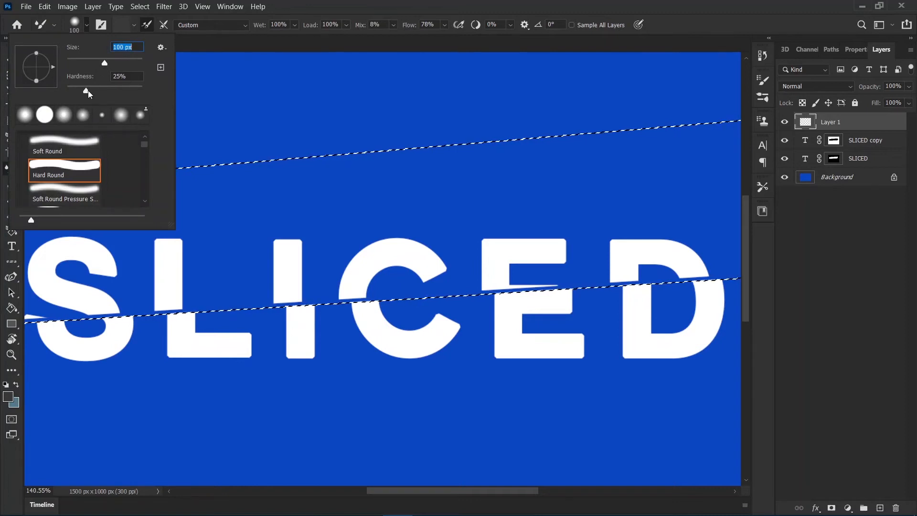
drag(87, 90, 81, 91)
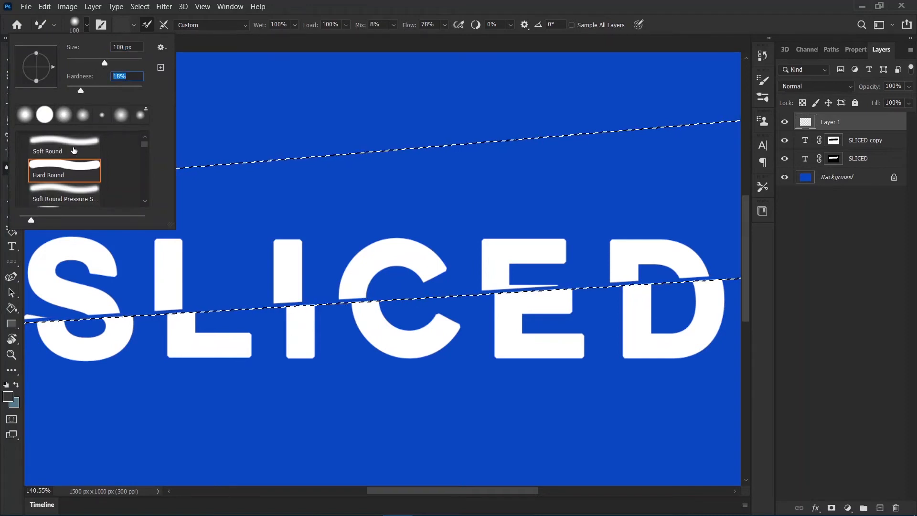
click(71, 149)
click(85, 27)
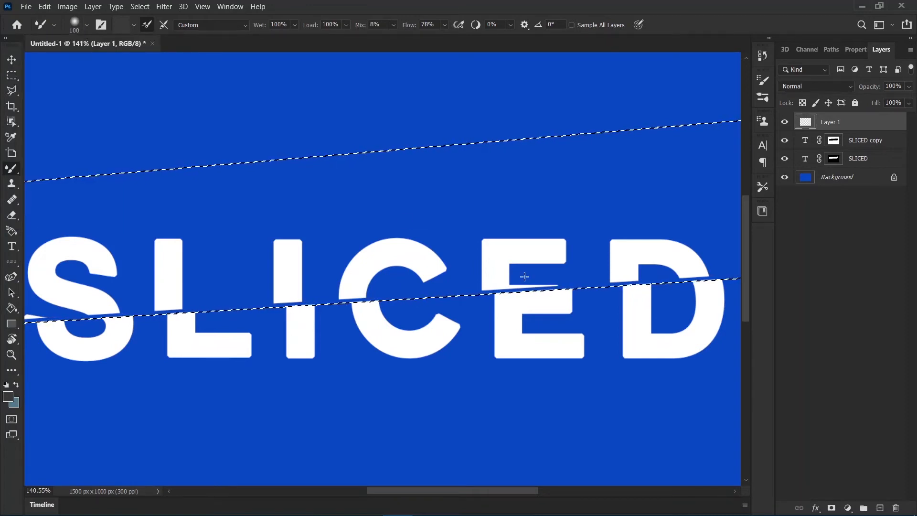
Paint a dark shadow along the slanted cut over the lower halves of all the SLICED letters, and clear the selection.
scroll(591, 270, down, 3)
scroll(675, 260, up, 3)
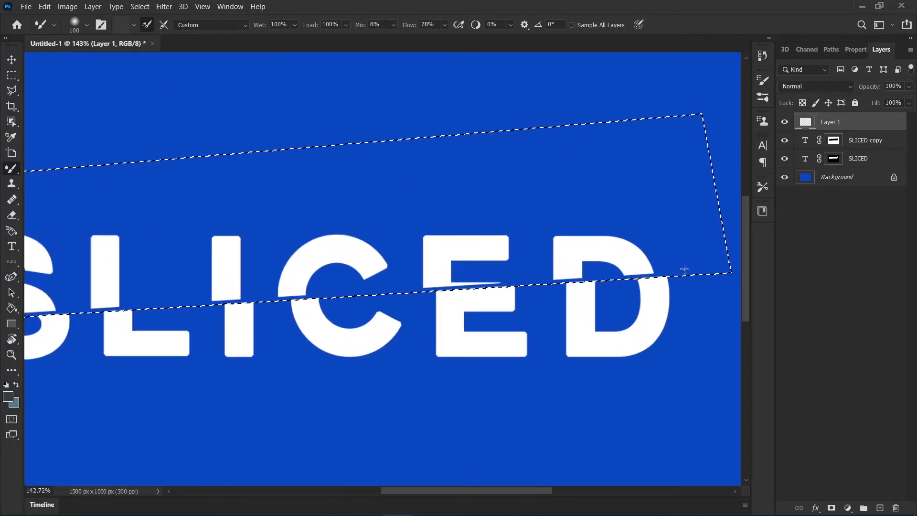
drag(677, 260, 621, 262)
mouse_move(547, 267)
mouse_down()
mouse_move(446, 264)
mouse_move(464, 263)
mouse_move(506, 266)
mouse_move(308, 283)
mouse_move(342, 269)
mouse_up()
scroll(345, 269, down, 2)
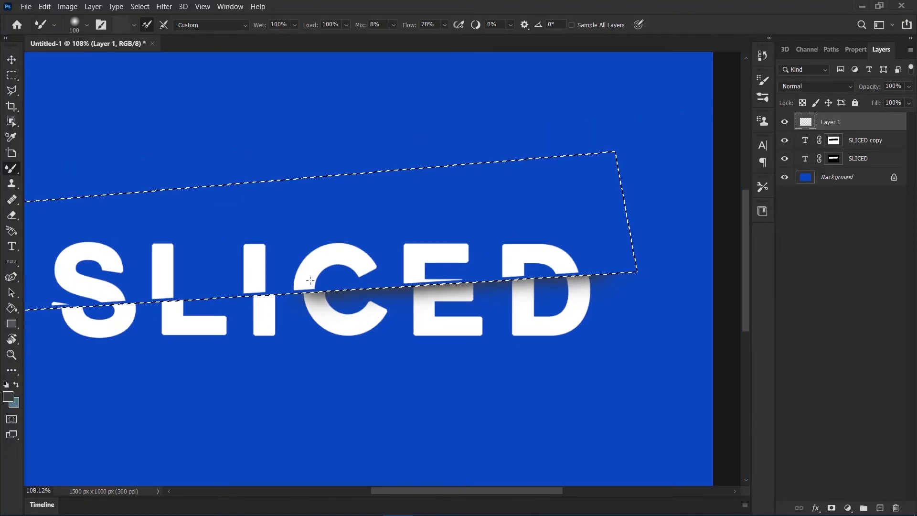
scroll(304, 284, down, 1)
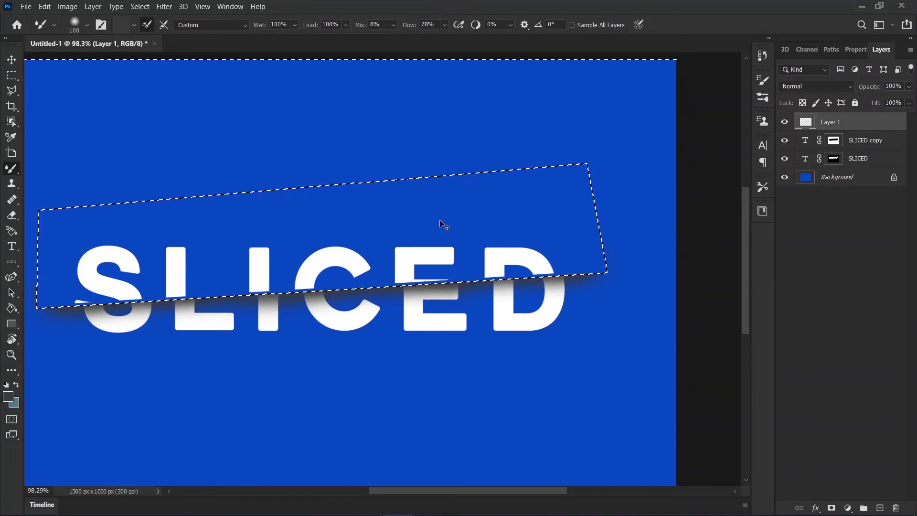
key(ctrl+d)
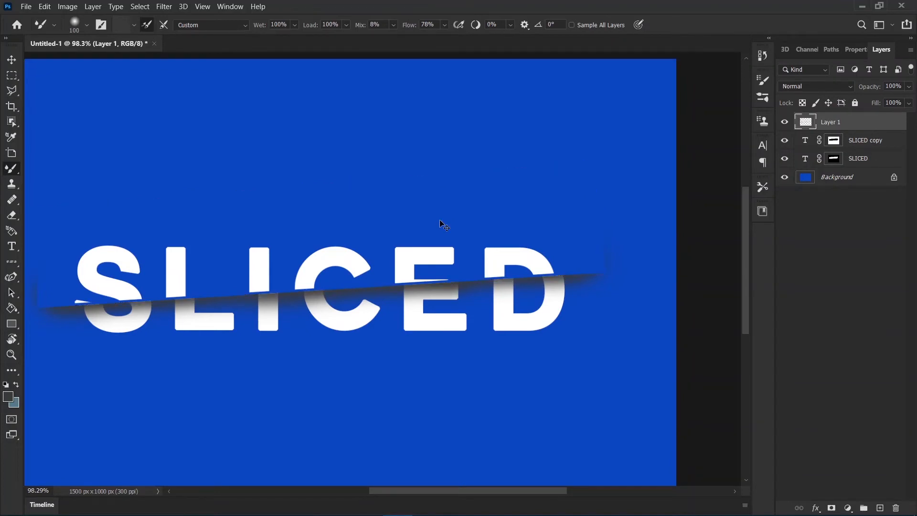
key(ctrl+0)
scroll(533, 294, down, 2)
scroll(406, 274, up, 3)
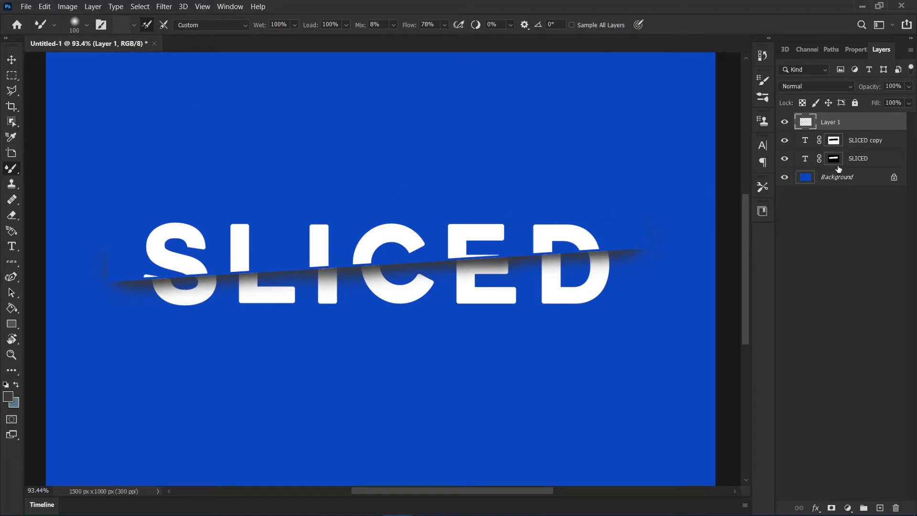
Reload the SLICED copy mask as a selection, erase the shadow extending beyond the S and the D, and deselect.
ctrl+click(834, 141)
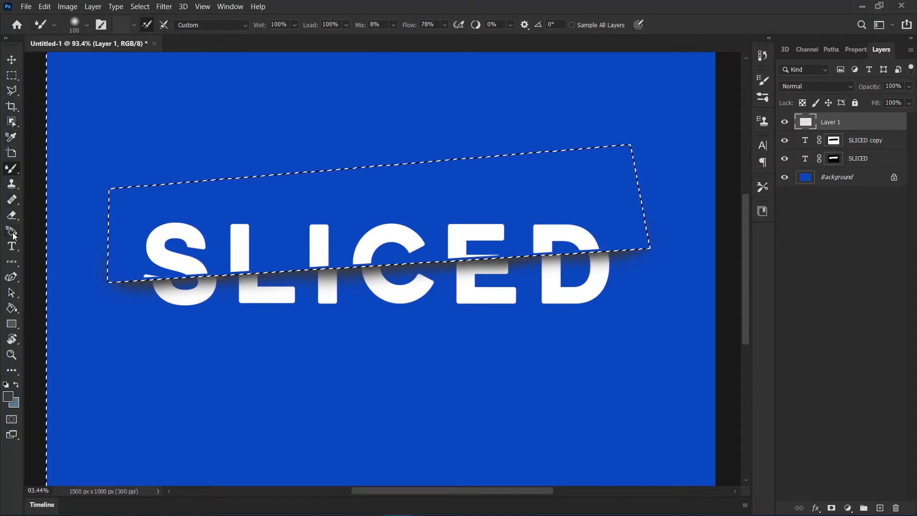
click(13, 211)
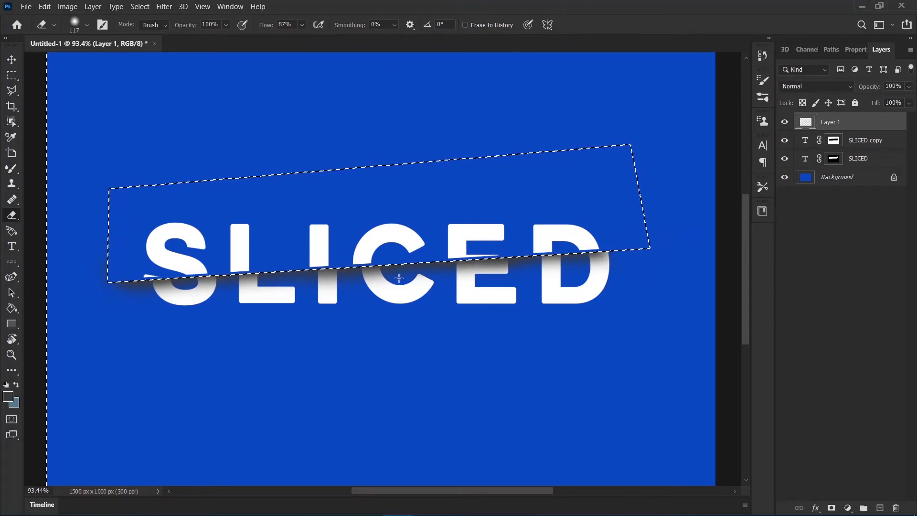
scroll(123, 288, up, 5)
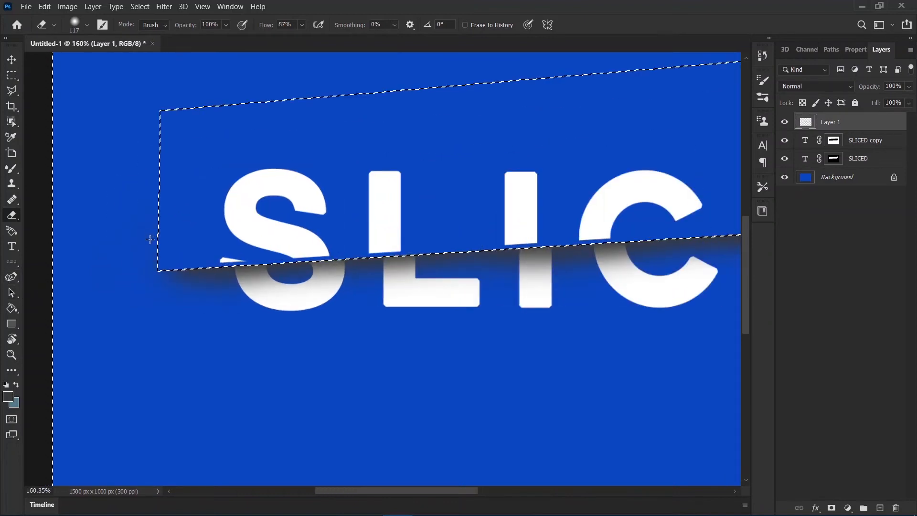
drag(163, 274, 190, 308)
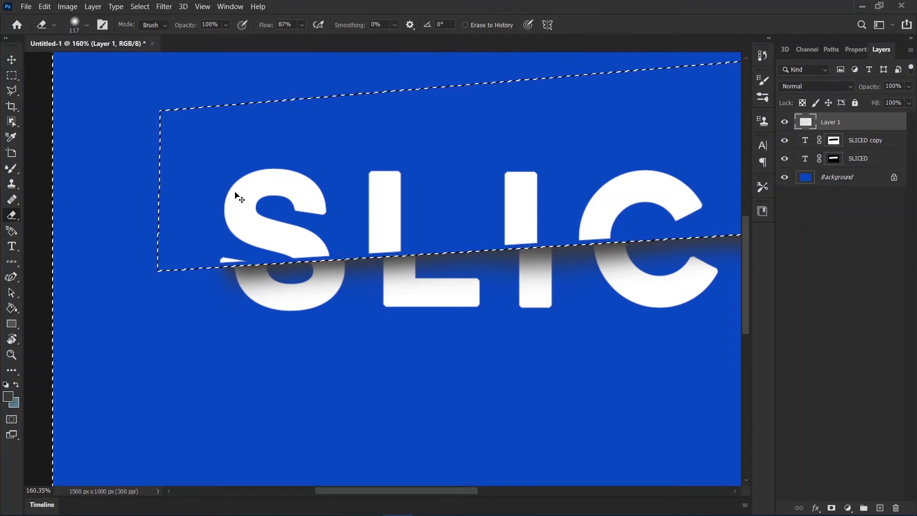
key(ctrl+d)
key(ctrl+0)
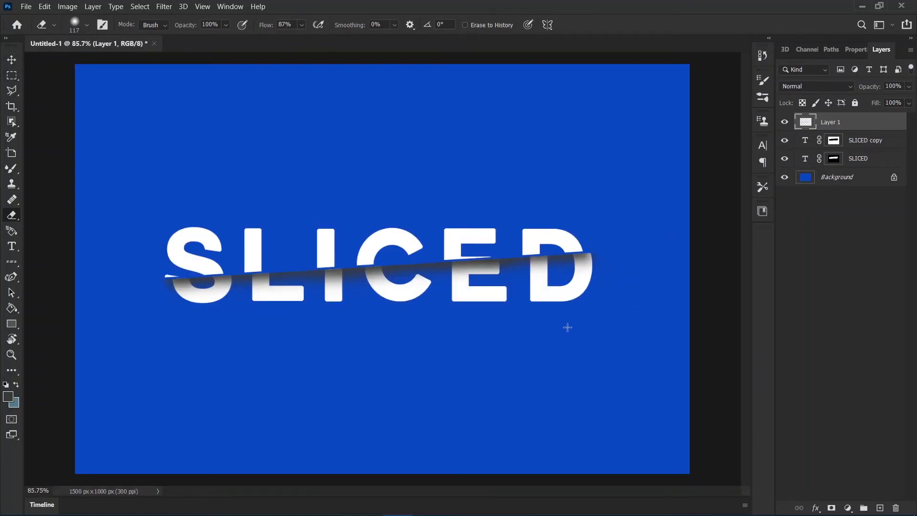
scroll(567, 326, down, 5)
scroll(567, 324, up, 3)
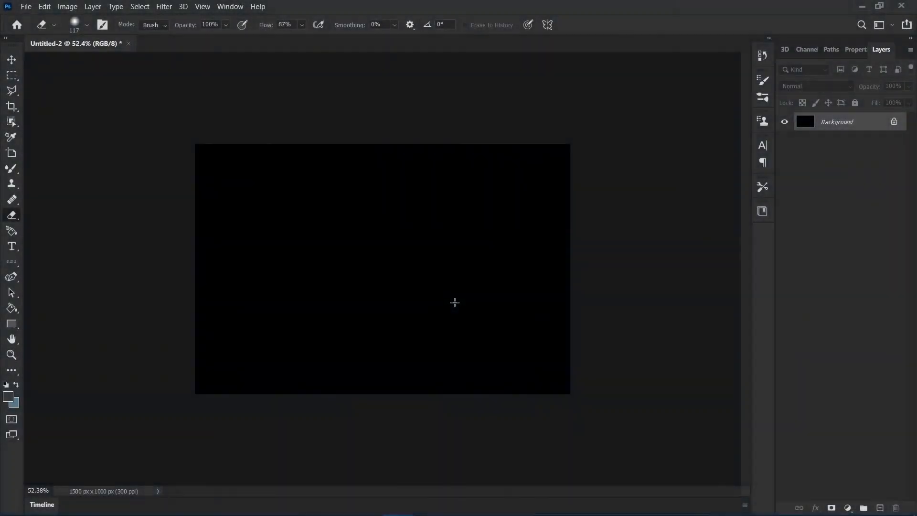
Add the letter S as its own text layer in white Couture Bold, 55 pt, on the black Untitled-2 canvas.
scroll(455, 302, up, 1)
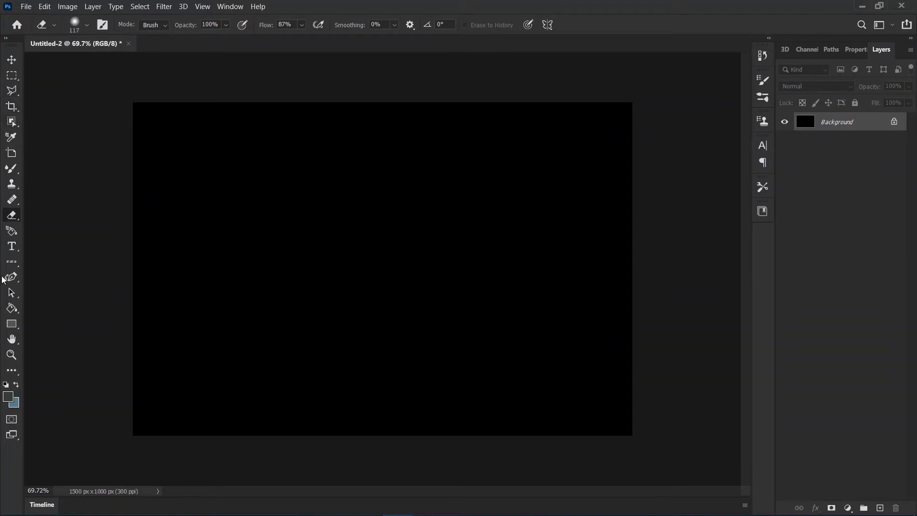
click(11, 246)
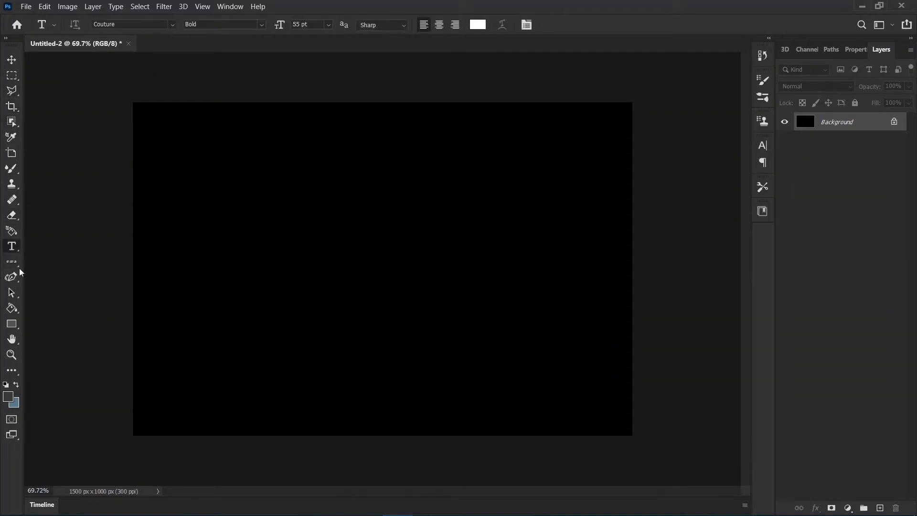
click(172, 25)
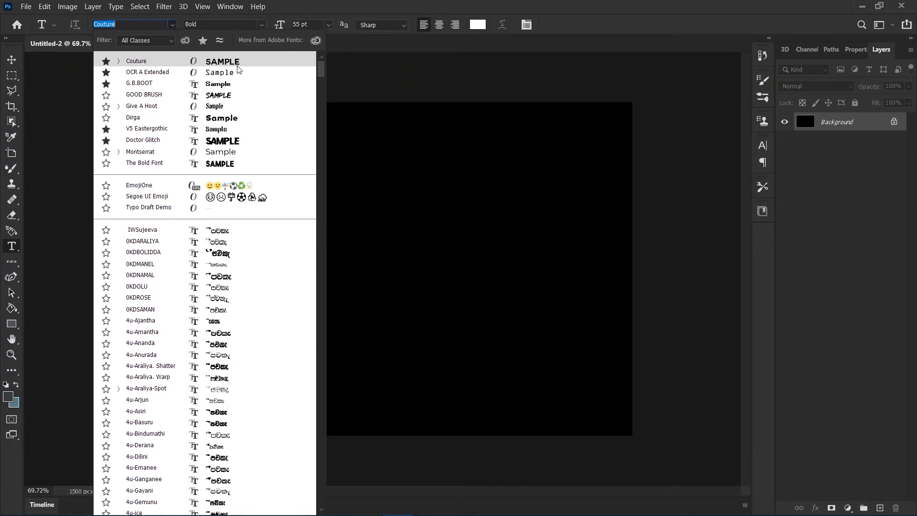
click(172, 24)
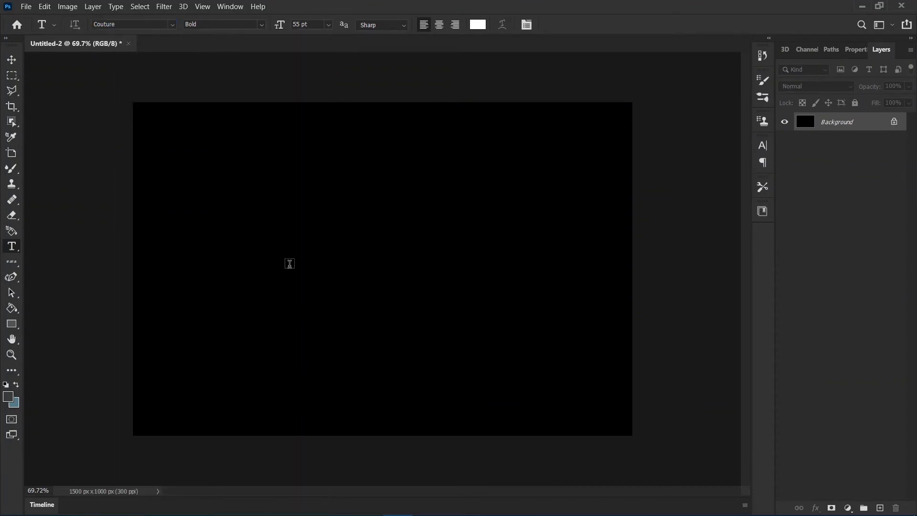
click(289, 256)
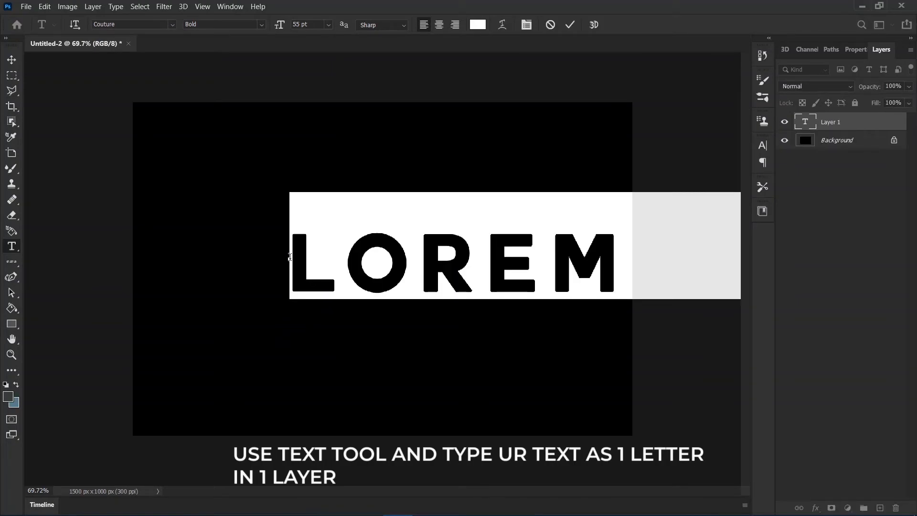
text(S)
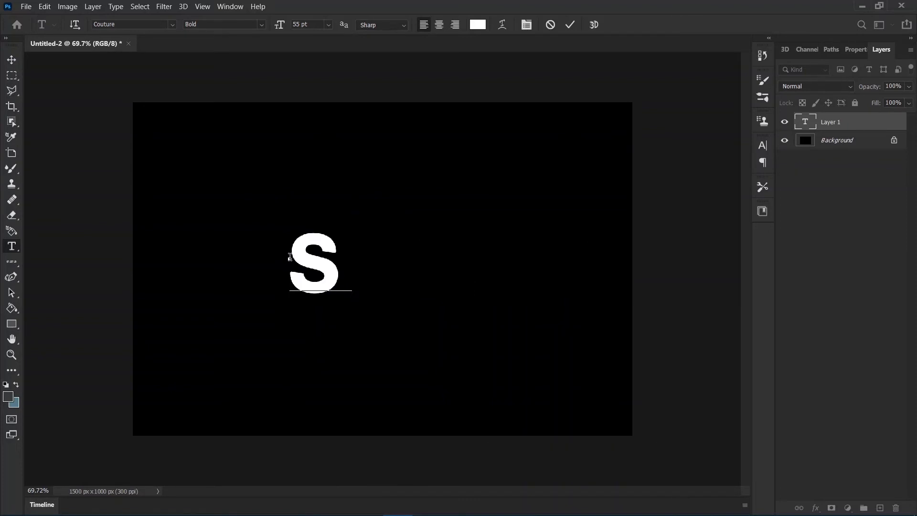
key(ctrl+Return)
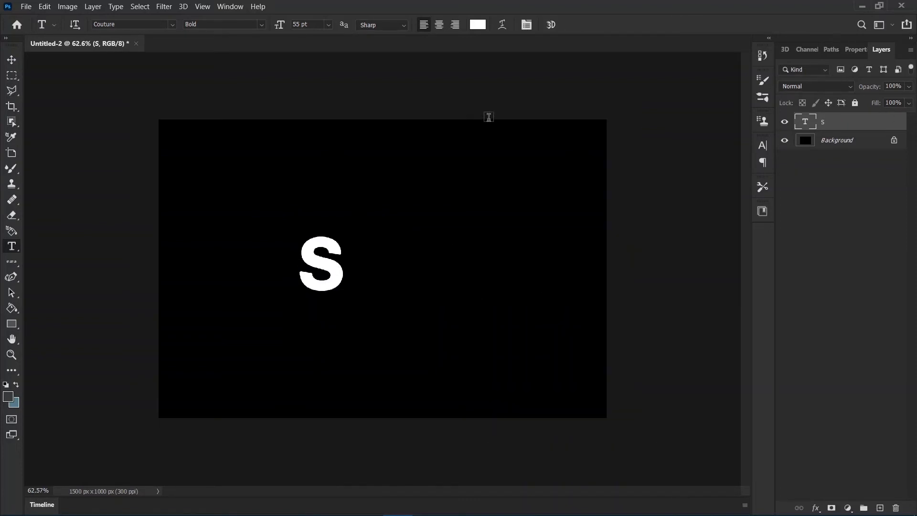
Move the letter S toward the left side of the black canvas at the same height.
click(315, 267)
drag(315, 268, 220, 302)
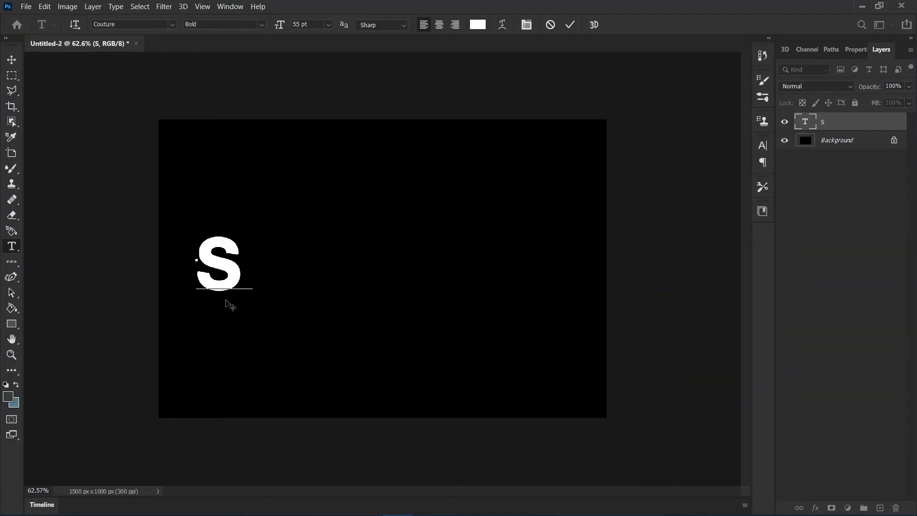
click(570, 25)
Add the letters H and A on separate text layers, spaced out to the right of the S.
click(288, 249)
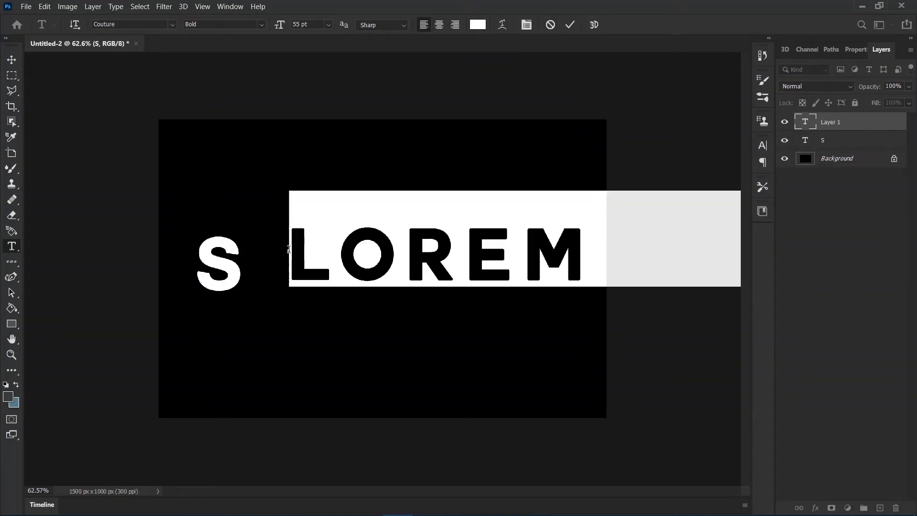
text(H)
key(ctrl+Return)
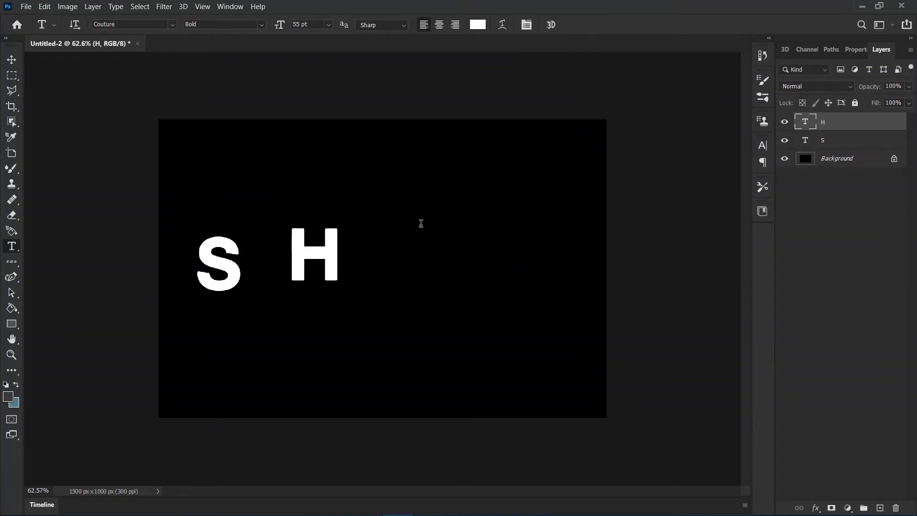
click(421, 223)
text(A)
key(ctrl+Return)
Add the letters D and O on separate text layers in the lower right part of the canvas.
click(430, 340)
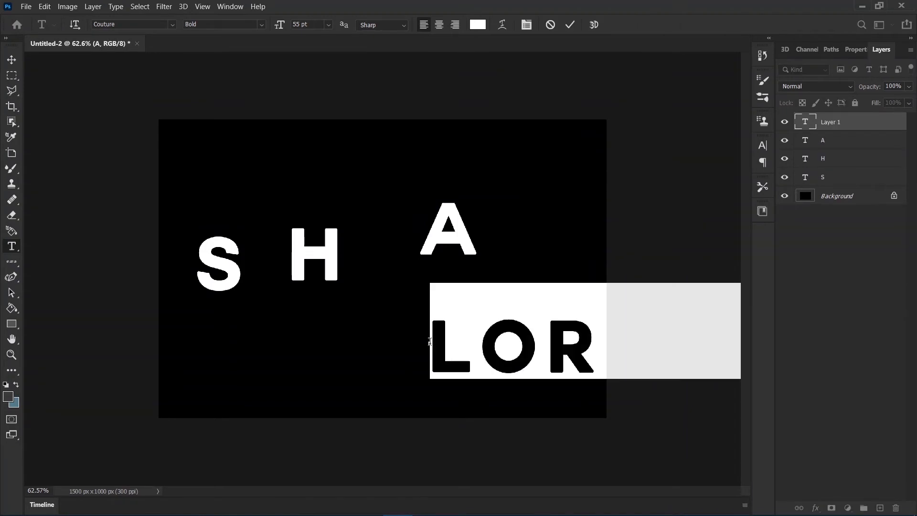
text(D)
key(ctrl+Return)
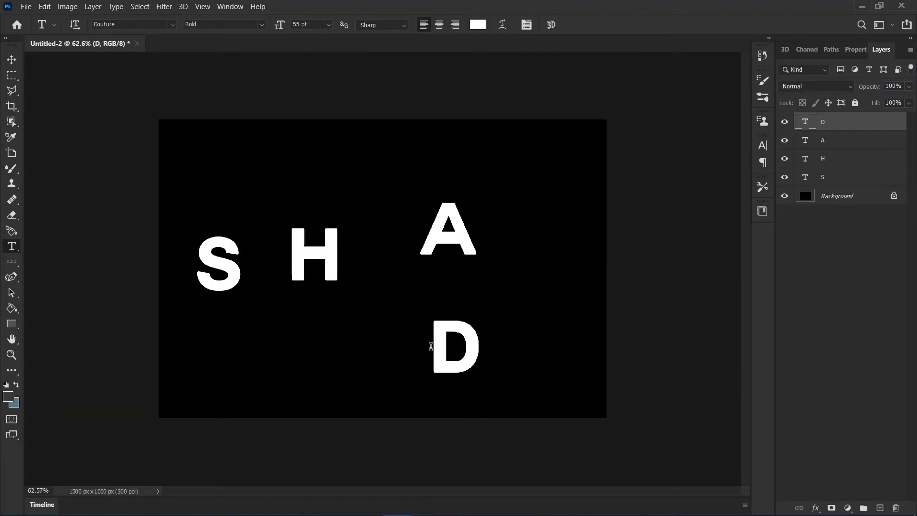
click(512, 311)
text(O)
key(ctrl+Return)
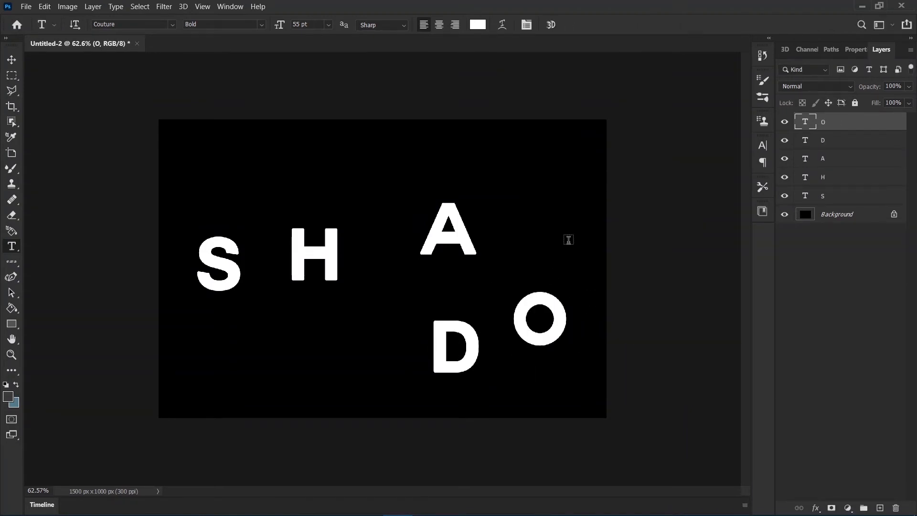
Add the letter W on its own text layer near the canvas's right edge, above the O.
click(569, 239)
text(W)
key(ctrl+Return)
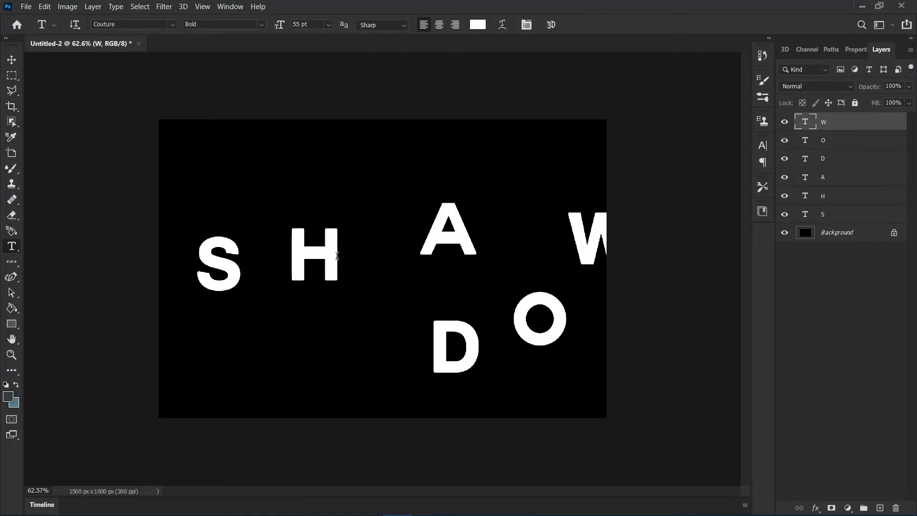
Move the letters H, A, D, O and W beside the S on one baseline so they spell SHADOW with tight spacing.
click(12, 59)
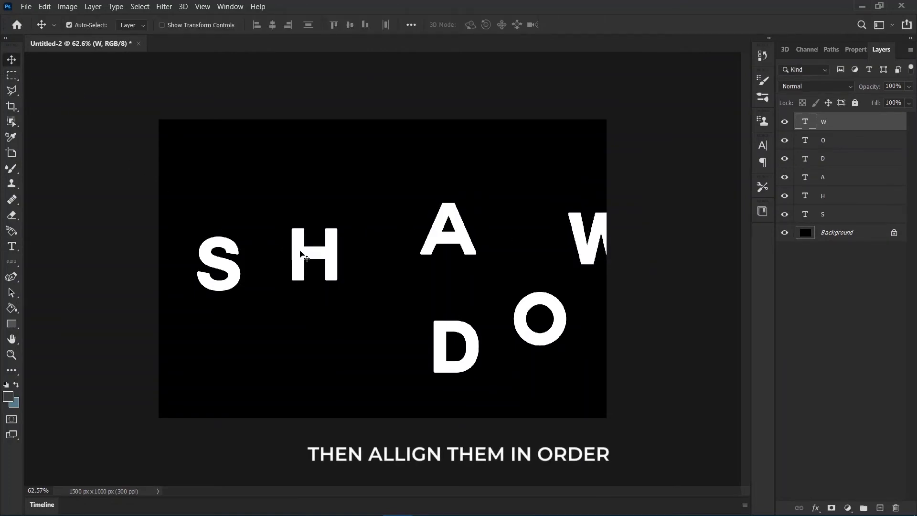
drag(302, 253, 252, 262)
drag(430, 241, 318, 277)
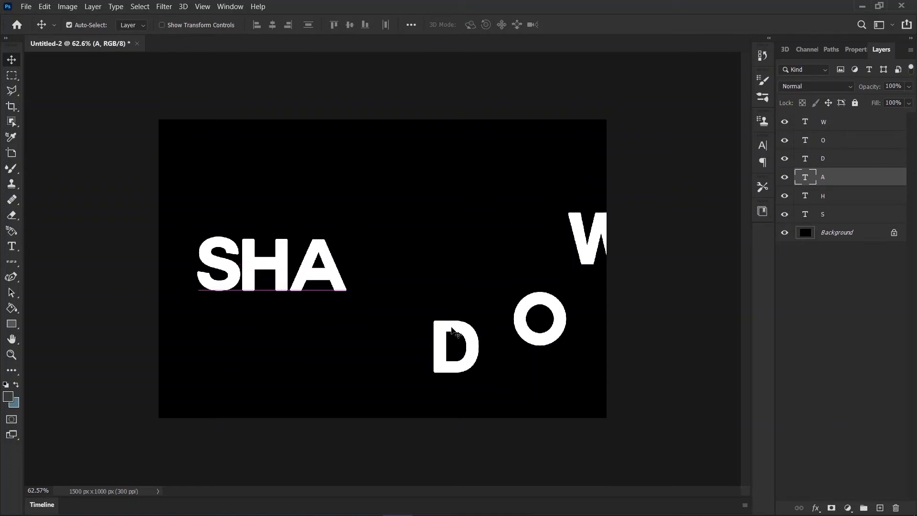
drag(454, 334, 368, 245)
drag(546, 306, 423, 247)
drag(578, 242, 471, 275)
scroll(449, 305, down, 2)
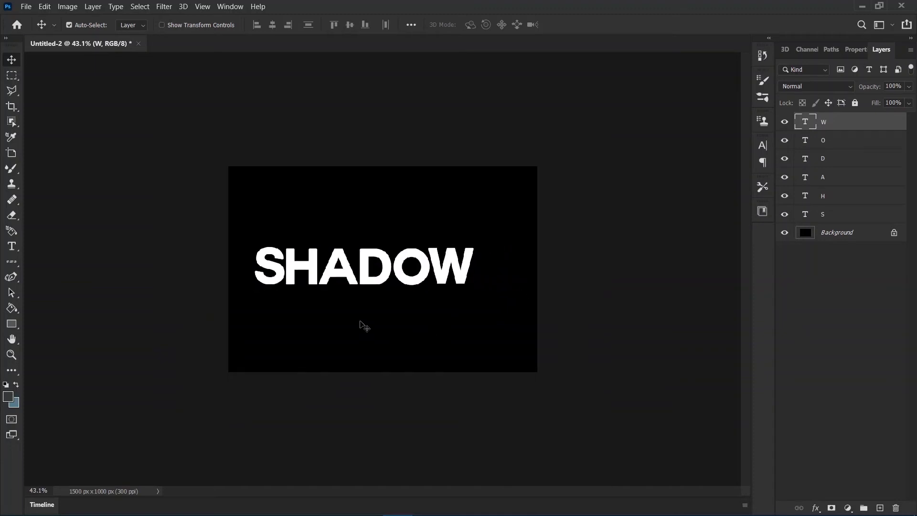
key(ctrl+plus)
key(ctrl+plus)
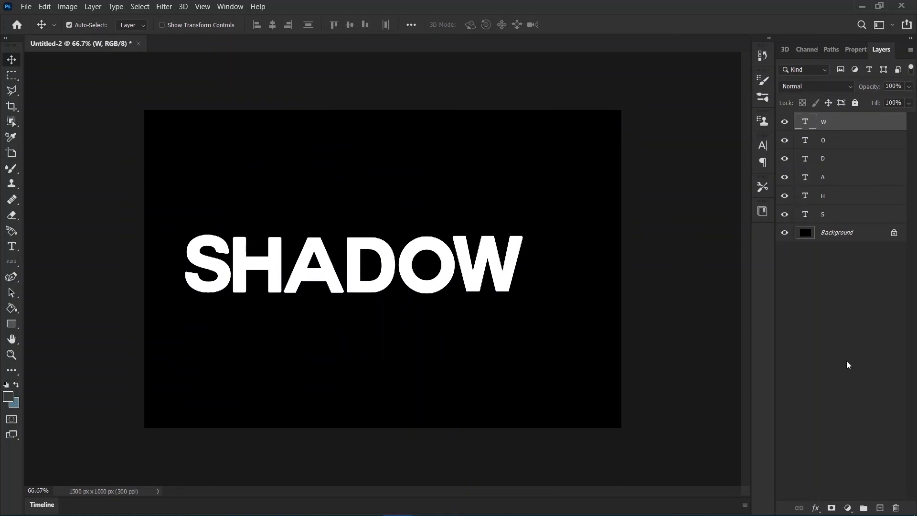
Add a layer mask to the W layer and activate the Gradient tool.
click(832, 508)
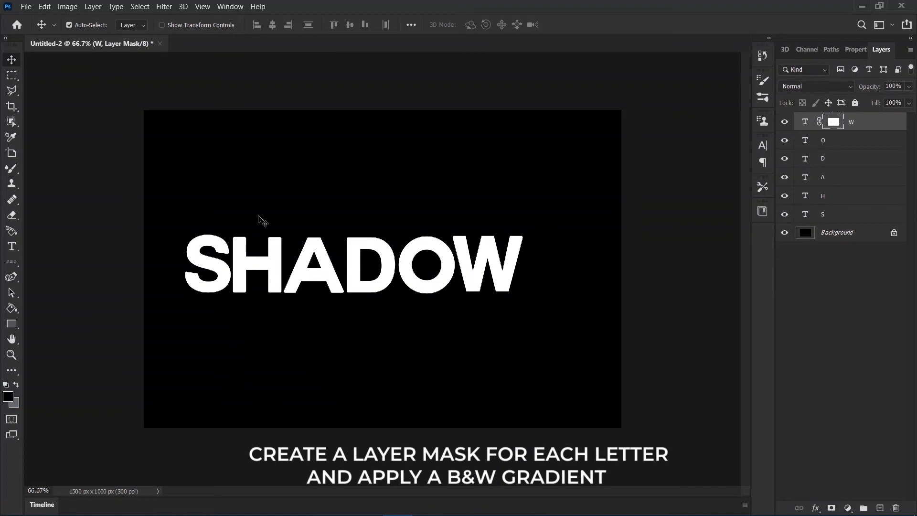
click(12, 323)
click(12, 308)
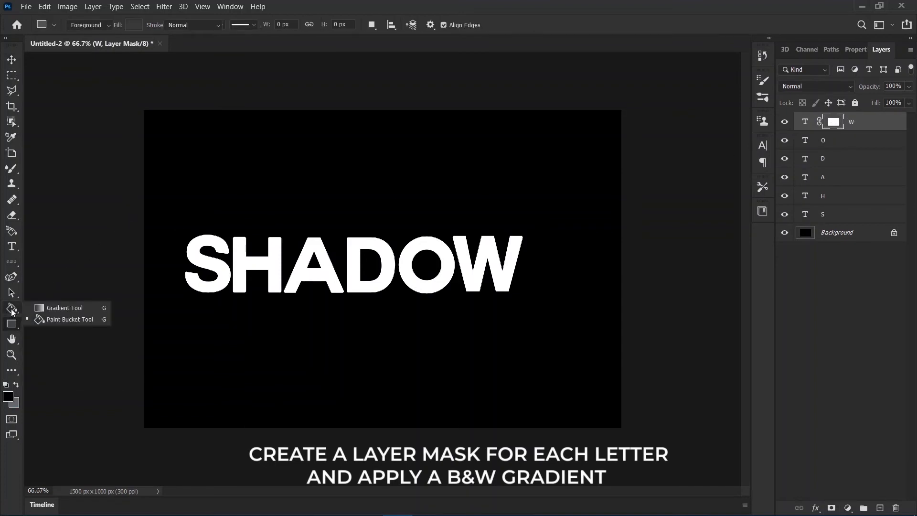
click(44, 306)
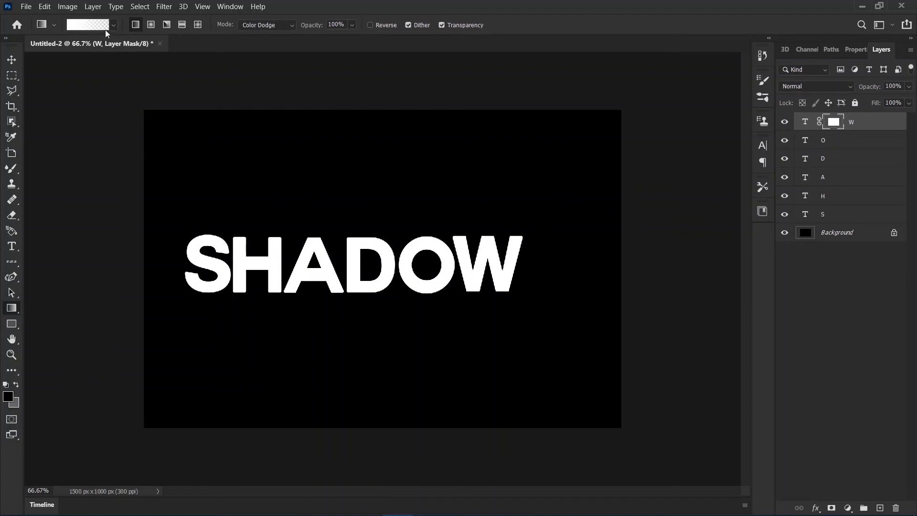
click(54, 26)
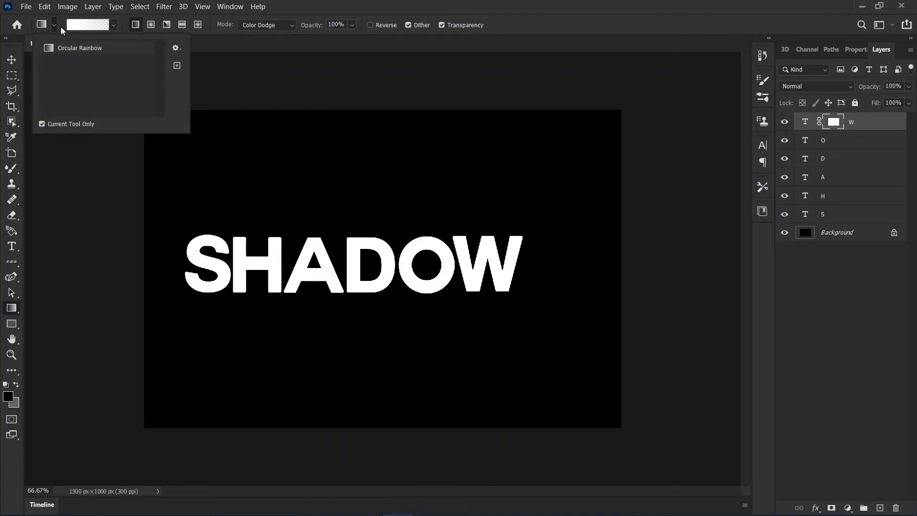
click(135, 25)
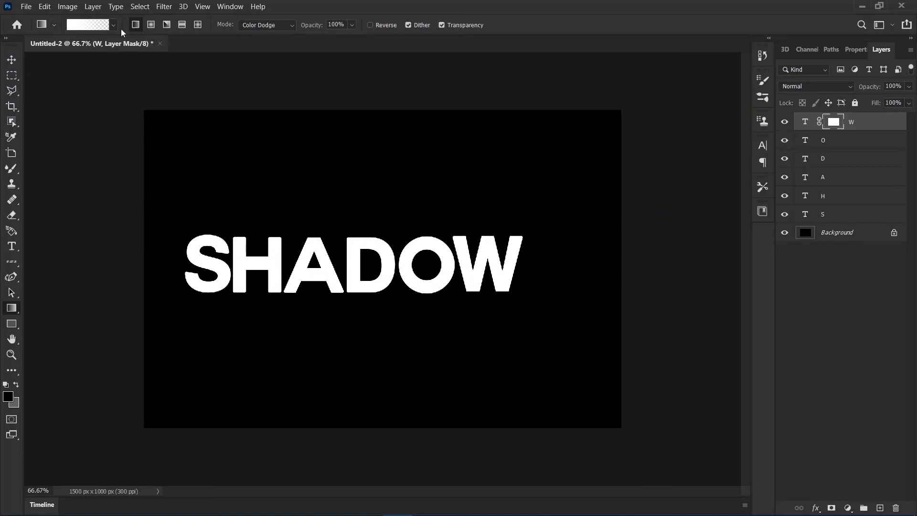
click(78, 27)
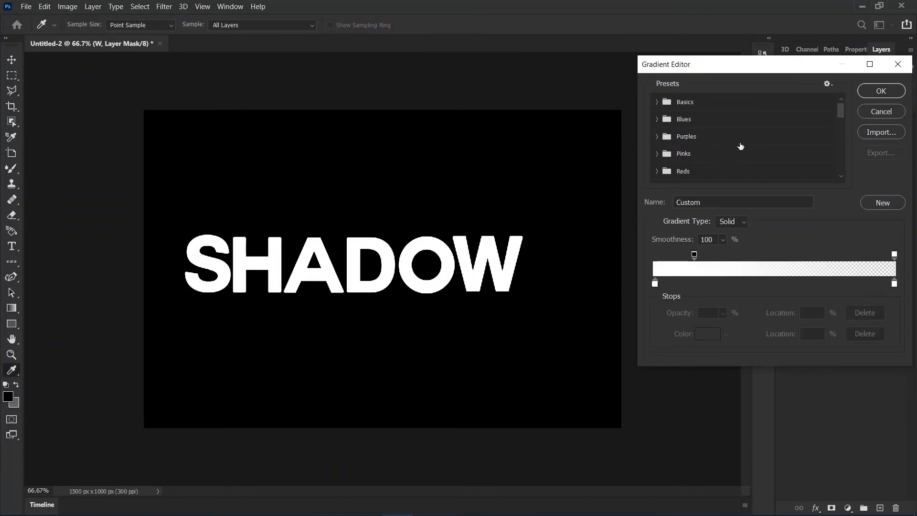
scroll(701, 164, down, 3)
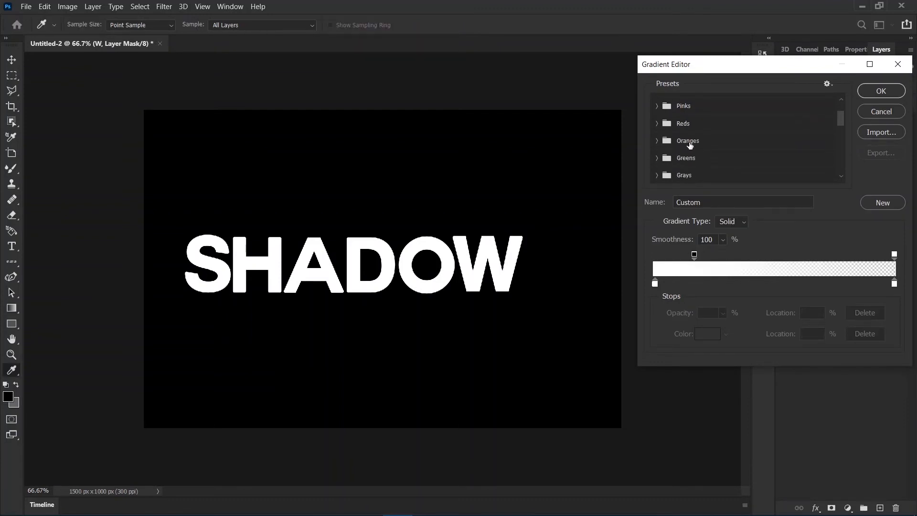
click(684, 175)
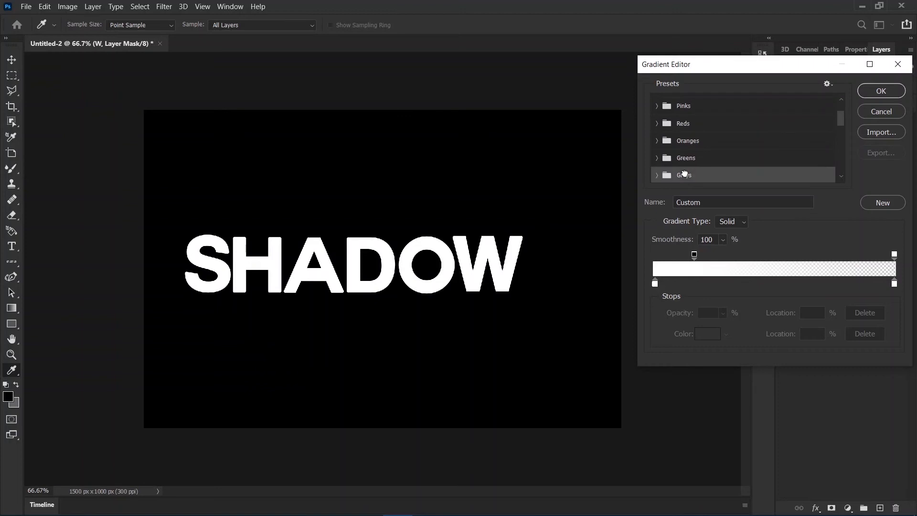
click(658, 175)
scroll(719, 169, down, 1)
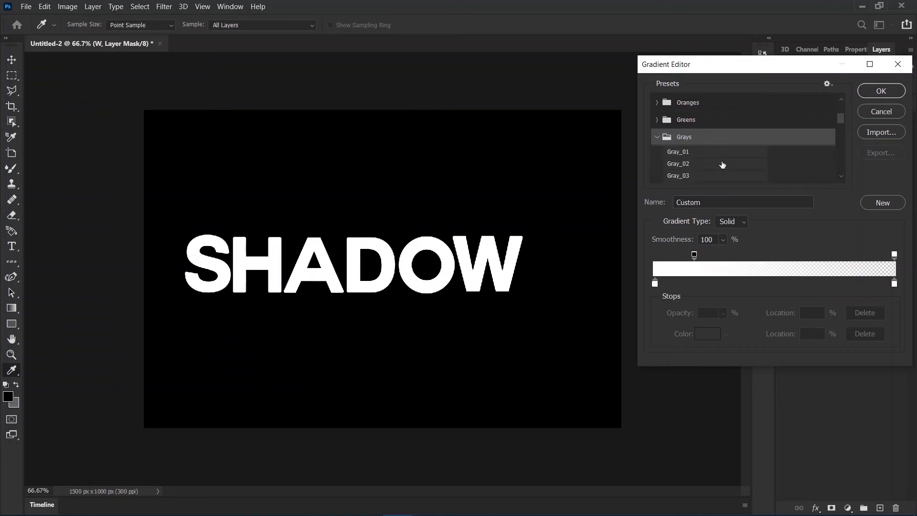
click(656, 136)
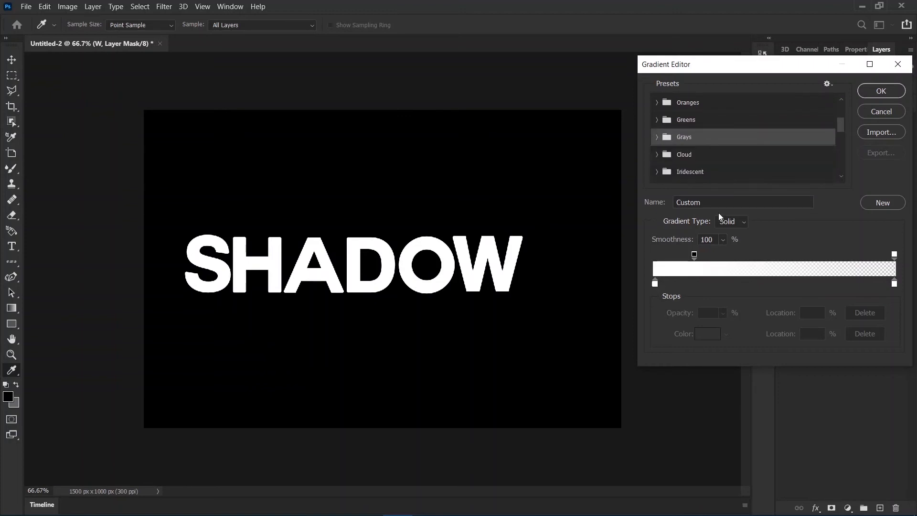
click(881, 115)
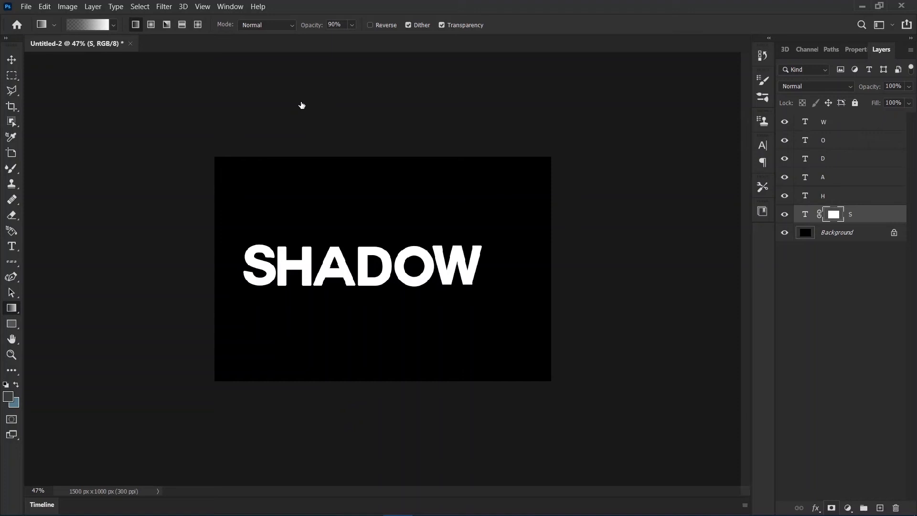
Draw a linear black-to-white gradient at 90% opacity on the S layer's mask, from the letter's right edge to its left edge.
key(alt+bracketright)
scroll(301, 102, down, 1)
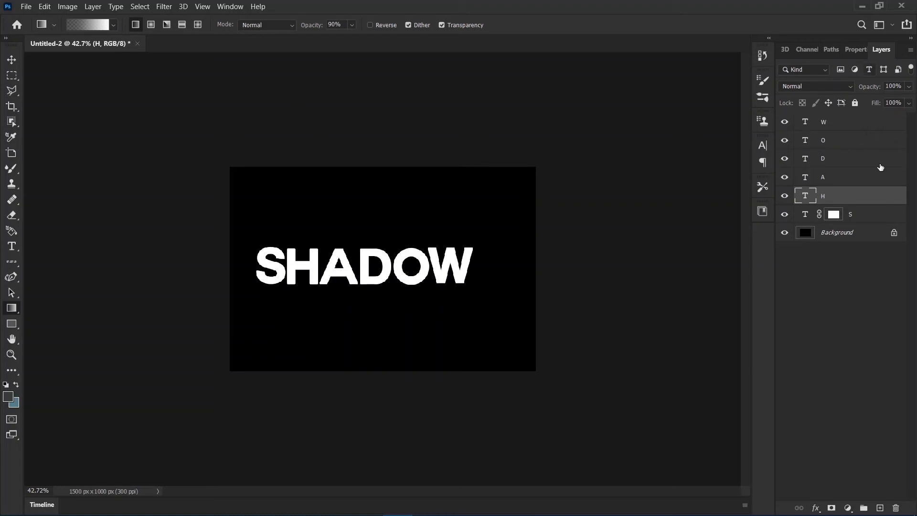
click(853, 220)
scroll(459, 241, up, 4)
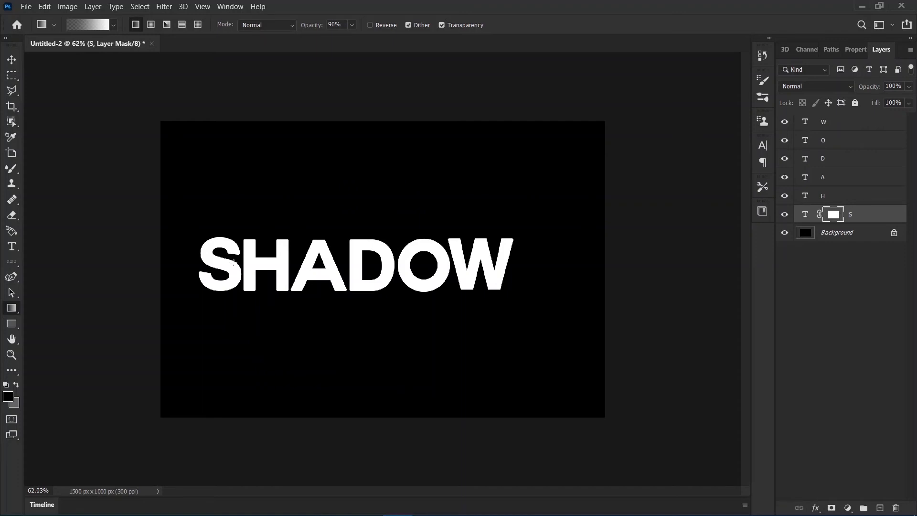
scroll(246, 267, up, 3)
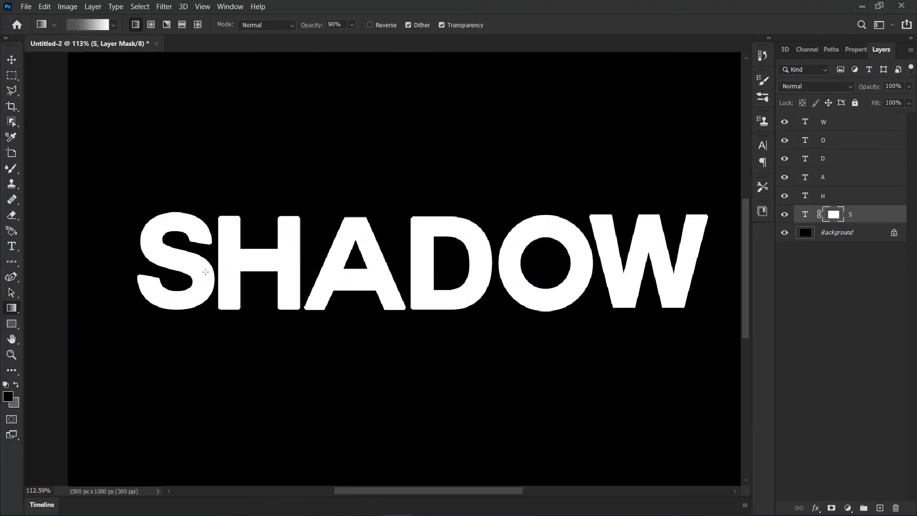
drag(214, 261, 139, 255)
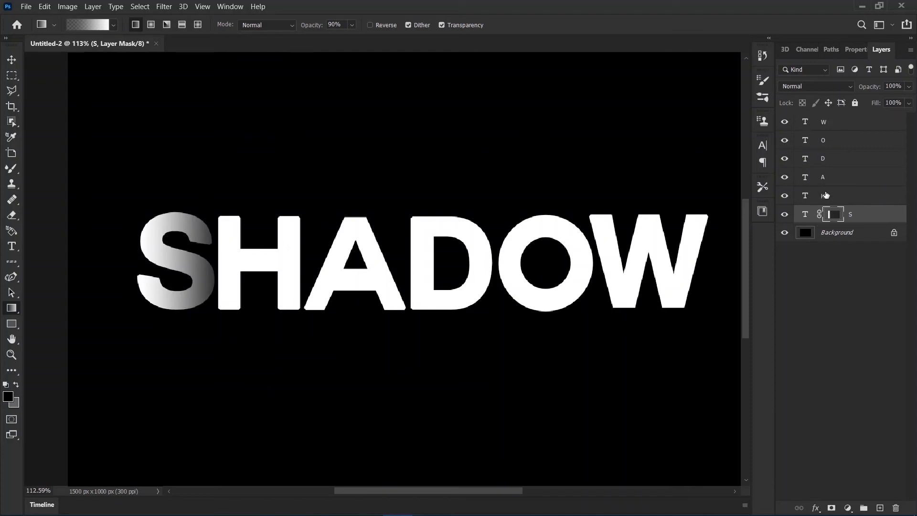
Add a layer mask to the H layer and draw the gradient from the letter's right edge to its left edge.
click(808, 197)
click(832, 508)
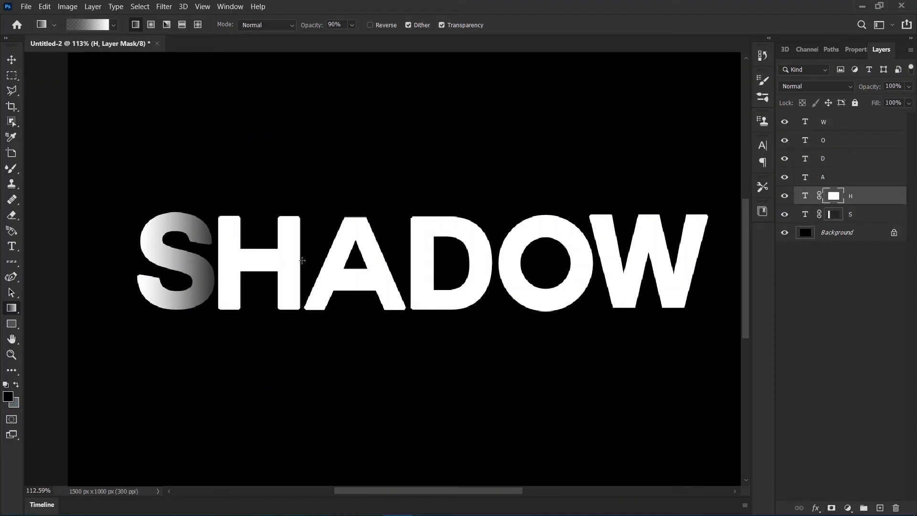
drag(302, 260, 218, 248)
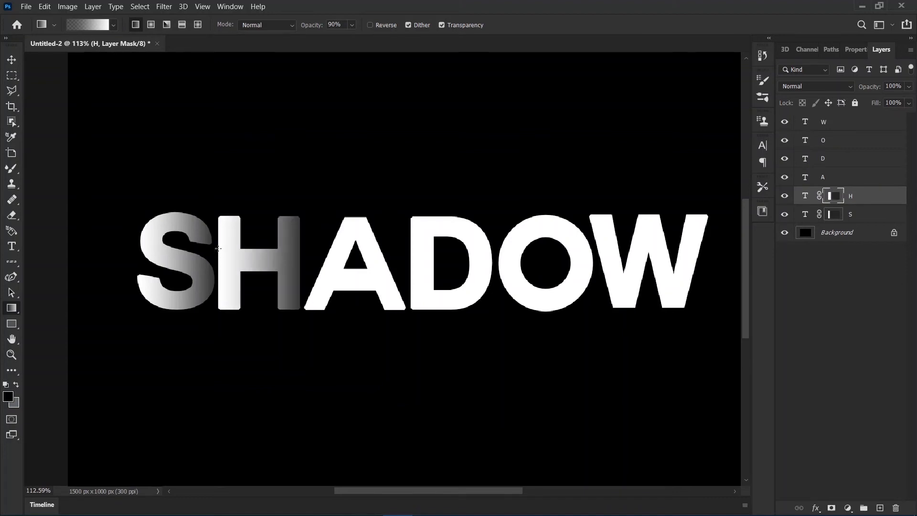
Add a layer mask to the A layer and draw the gradient across it from right to left, undoing and redrawing the first attempts.
click(834, 176)
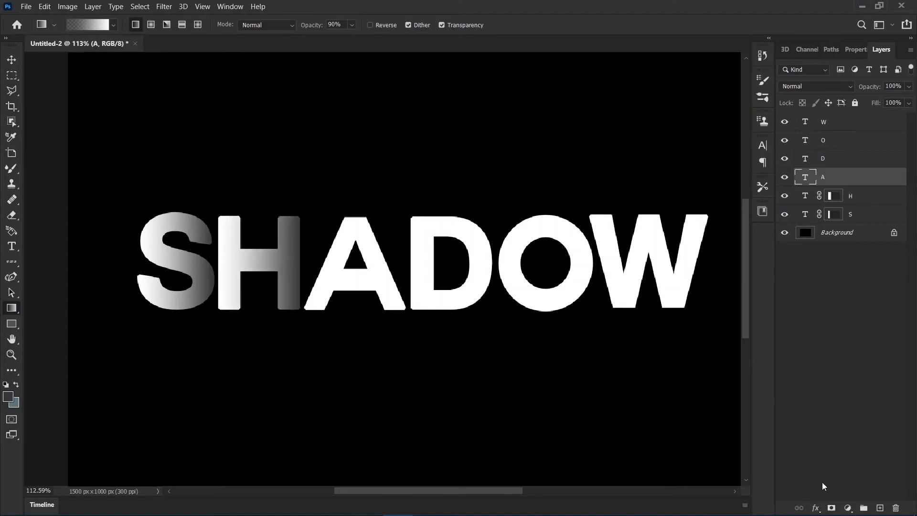
click(832, 509)
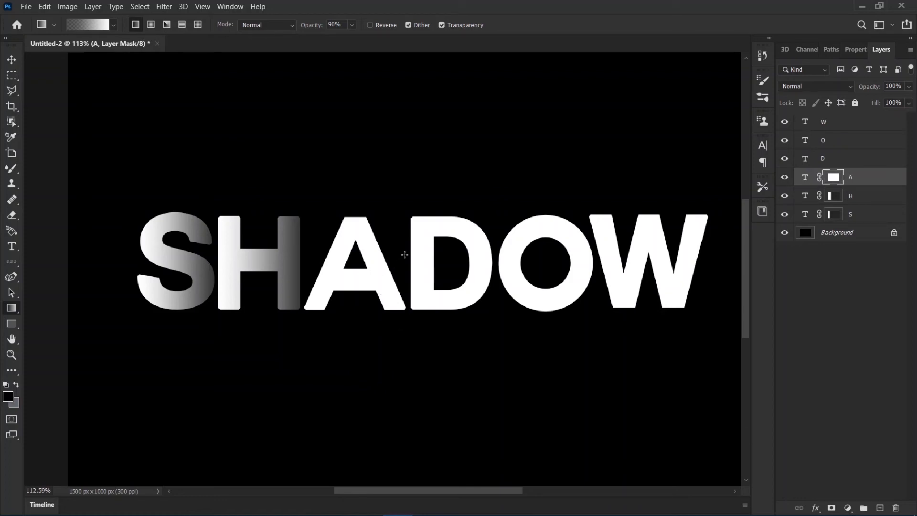
drag(403, 250, 313, 235)
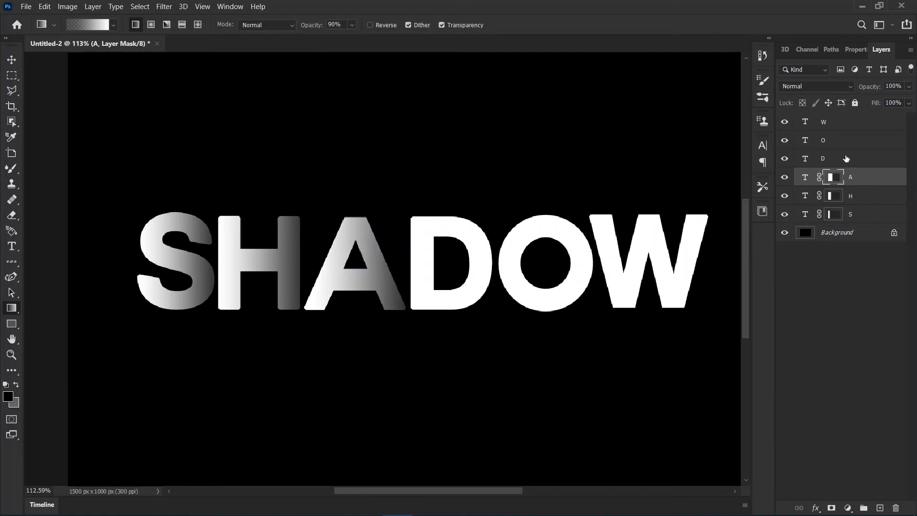
key(ctrl+z)
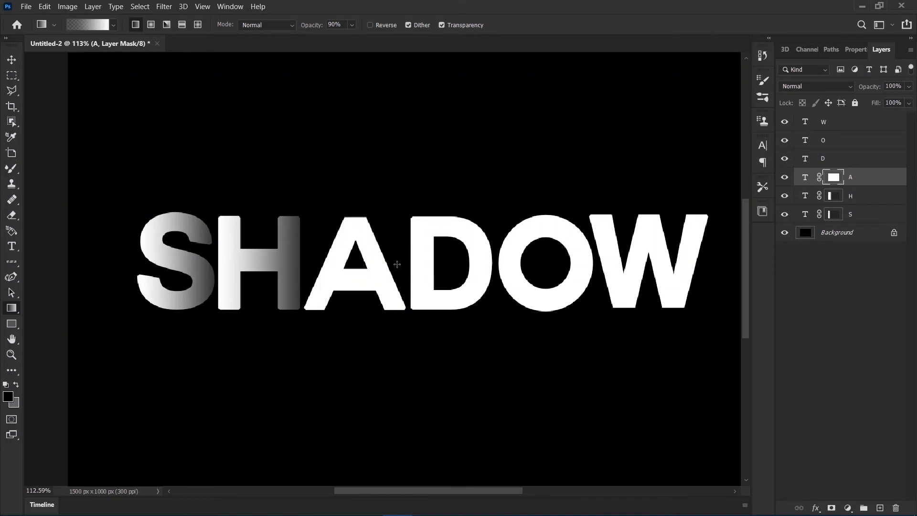
drag(400, 252, 331, 251)
key(ctrl+z)
drag(402, 244, 311, 233)
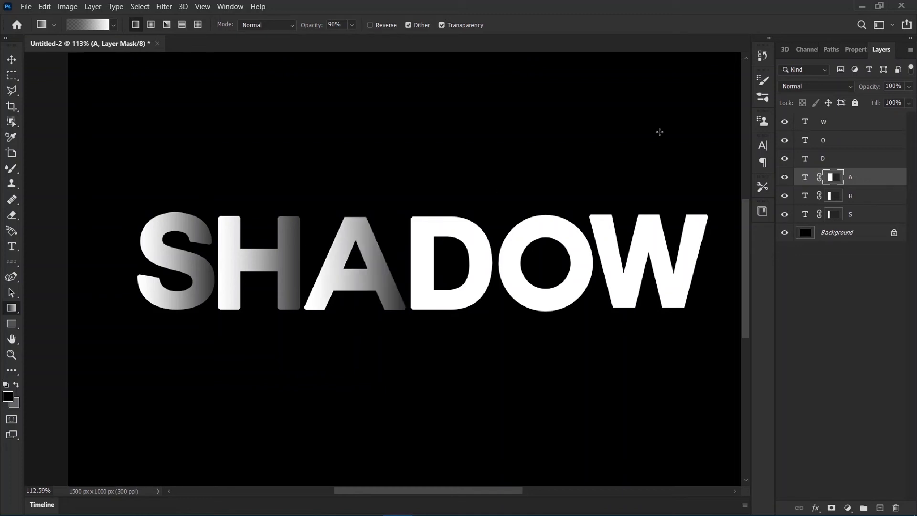
Add layer masks to the D and O layers and draw the gradient across each letter from right edge to left edge.
click(799, 160)
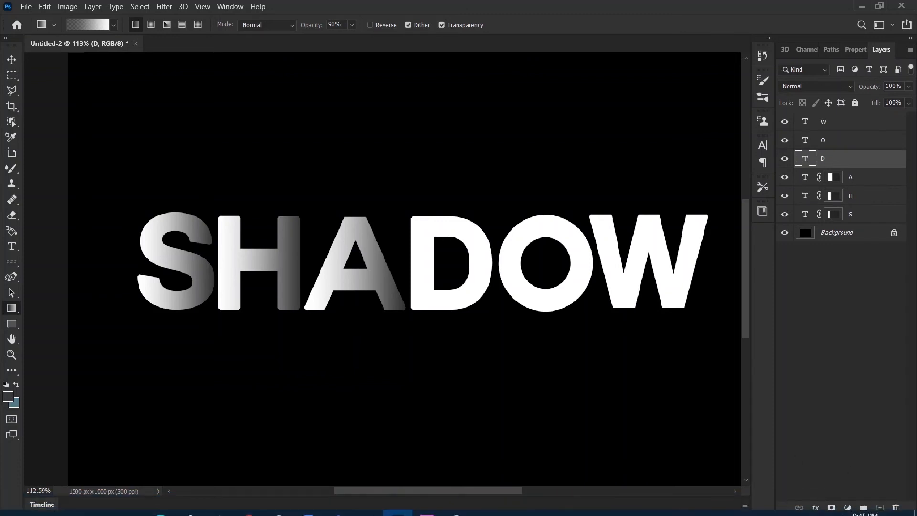
click(830, 509)
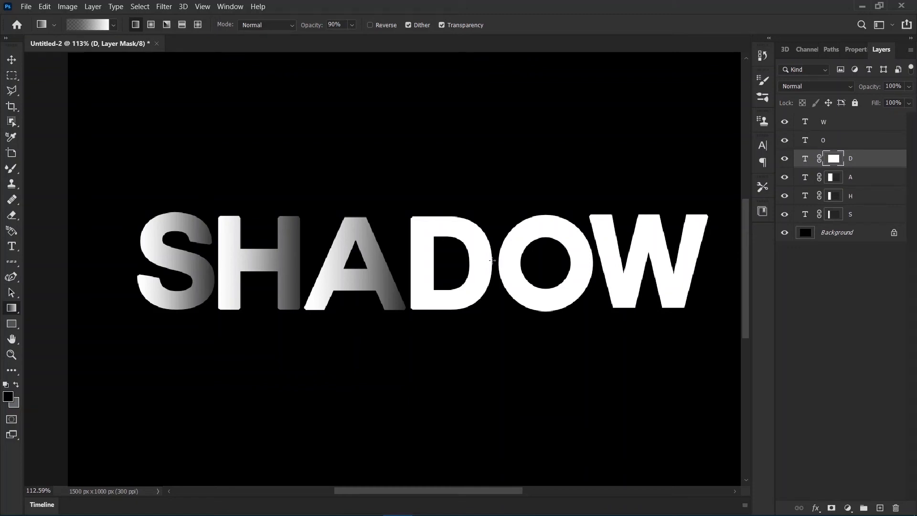
drag(492, 261, 410, 253)
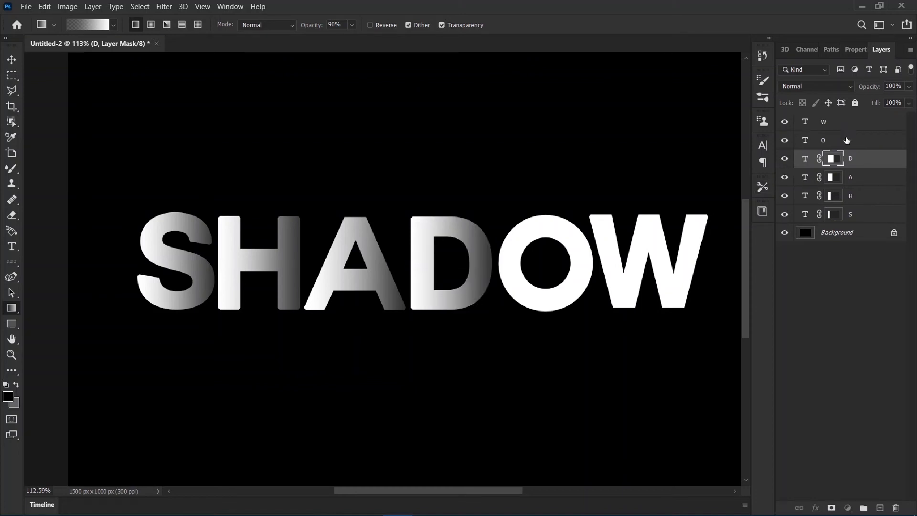
click(846, 140)
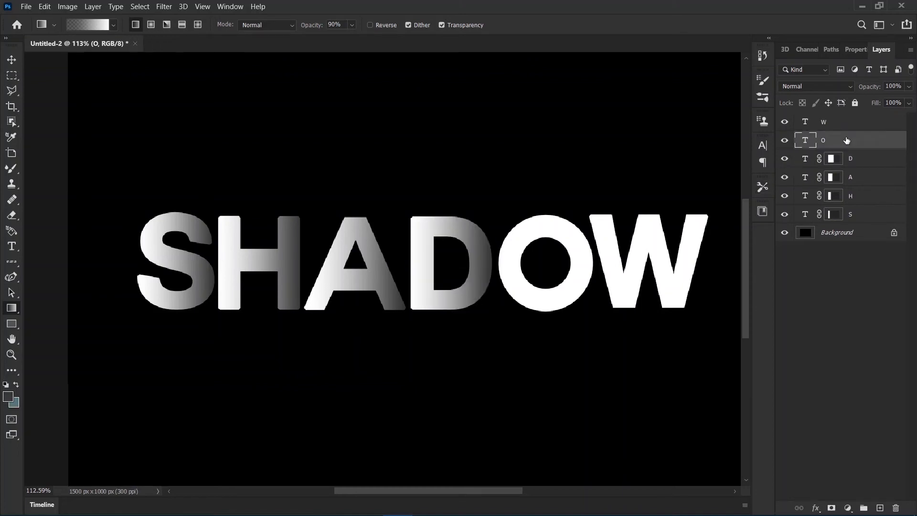
click(832, 508)
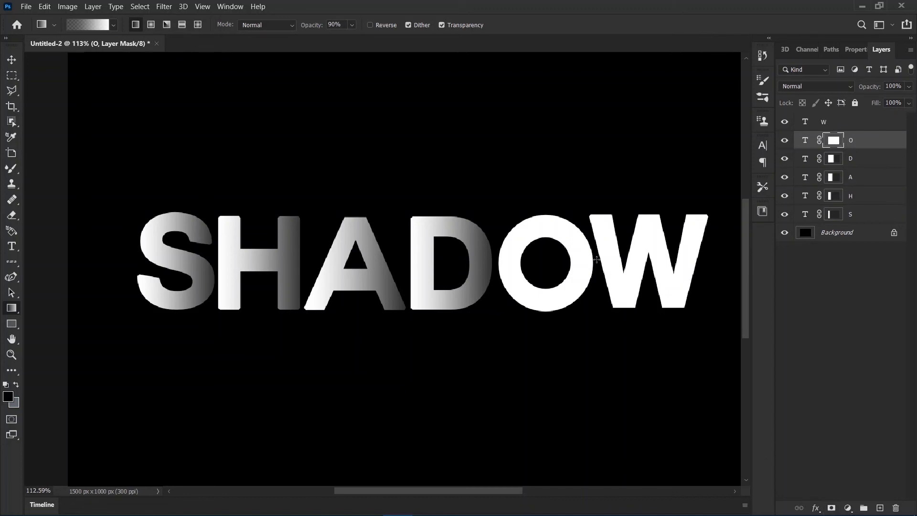
drag(591, 260, 499, 262)
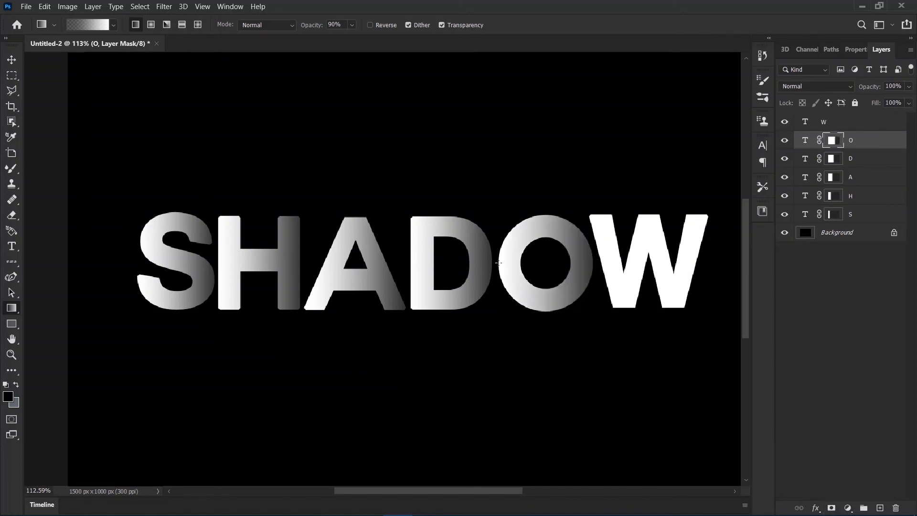
Add a layer mask to the W layer and draw the gradient from the letter's right edge to its left edge.
click(854, 122)
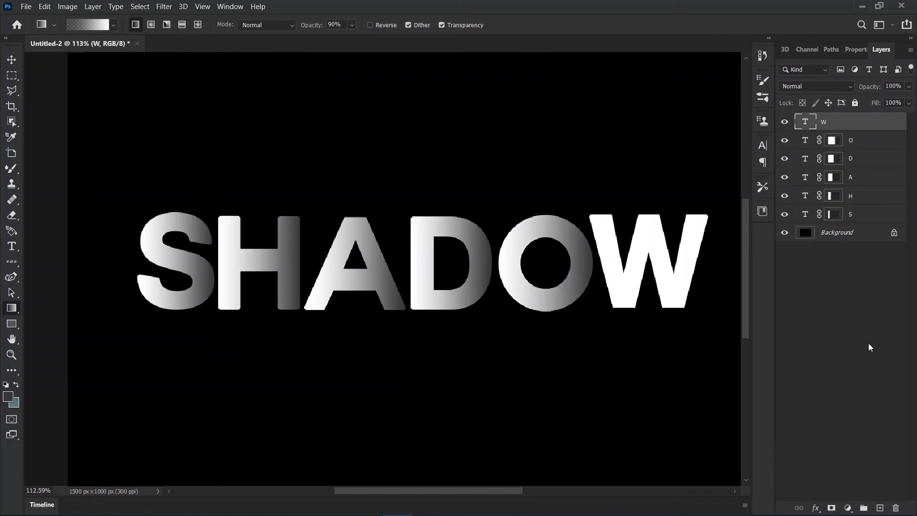
click(832, 507)
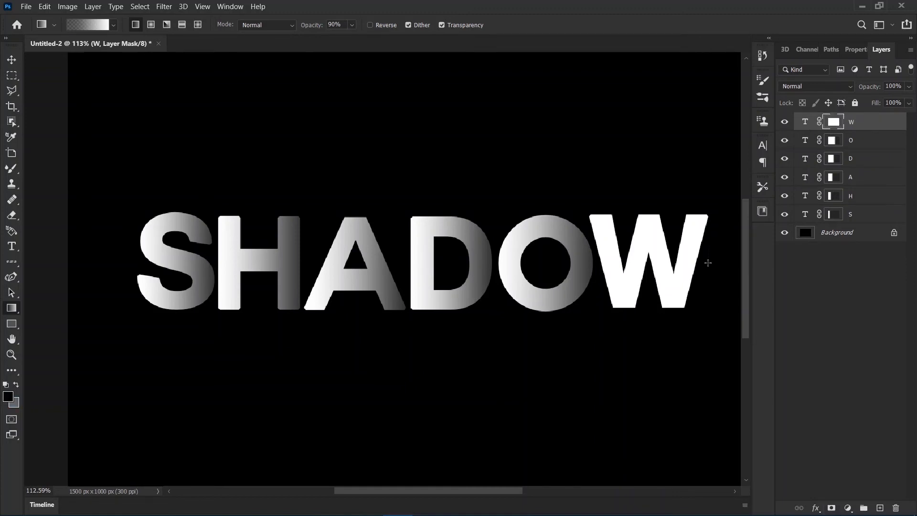
drag(708, 263, 596, 261)
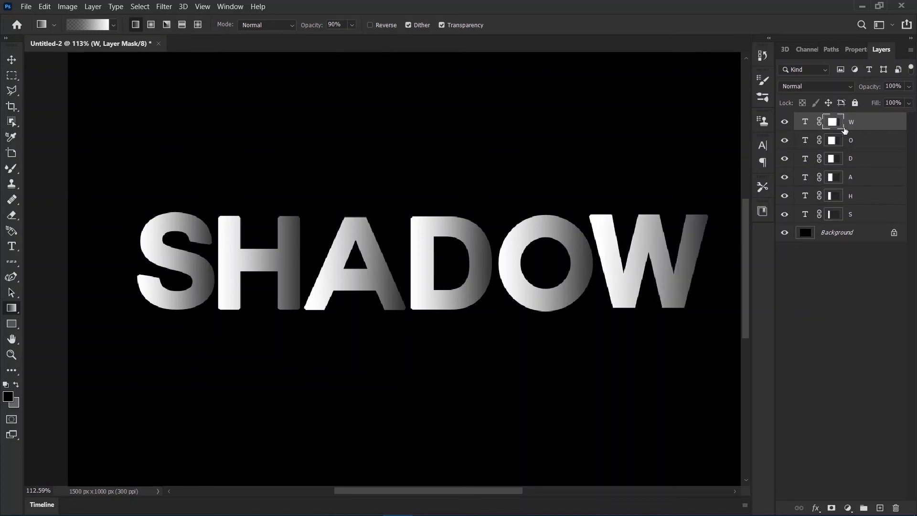
click(12, 60)
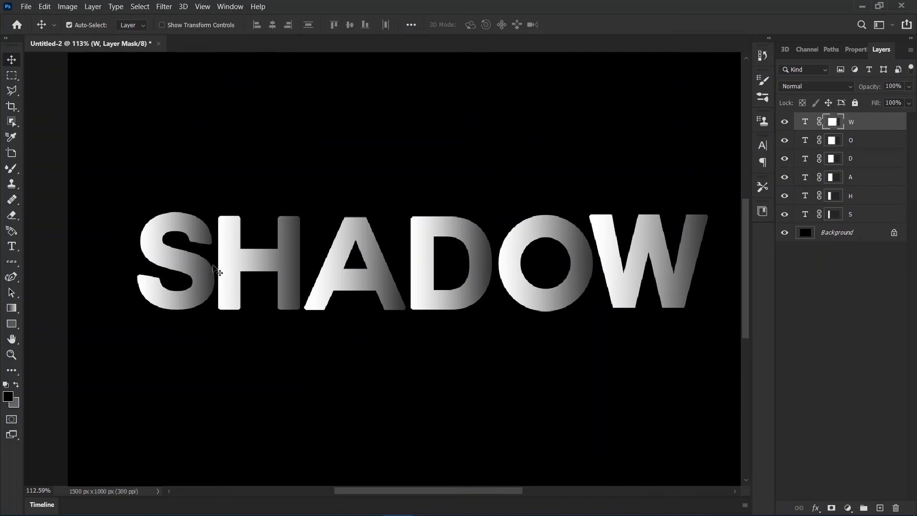
scroll(297, 261, down, 3)
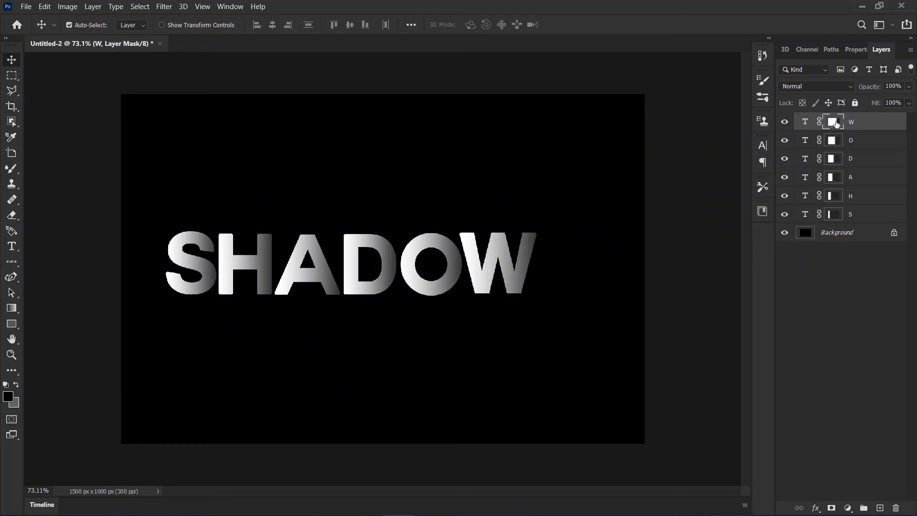
key(ctrl+z)
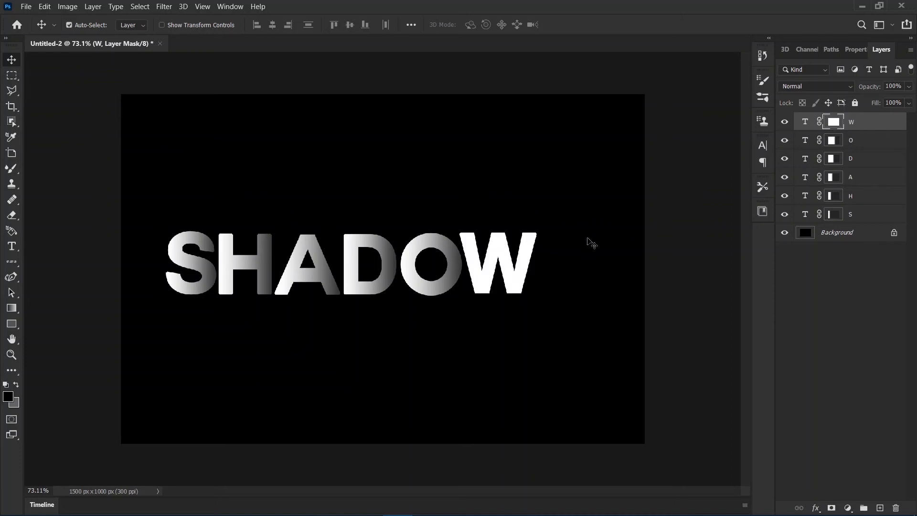
key(ctrl+shift+z)
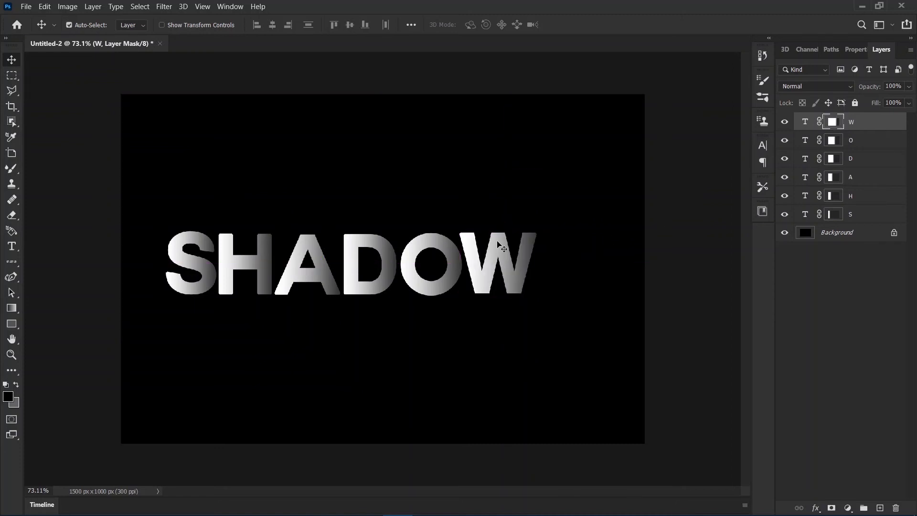
Move the W to the right, and shift O, D and A right so each one slightly overlaps the letter after it.
drag(497, 244, 520, 249)
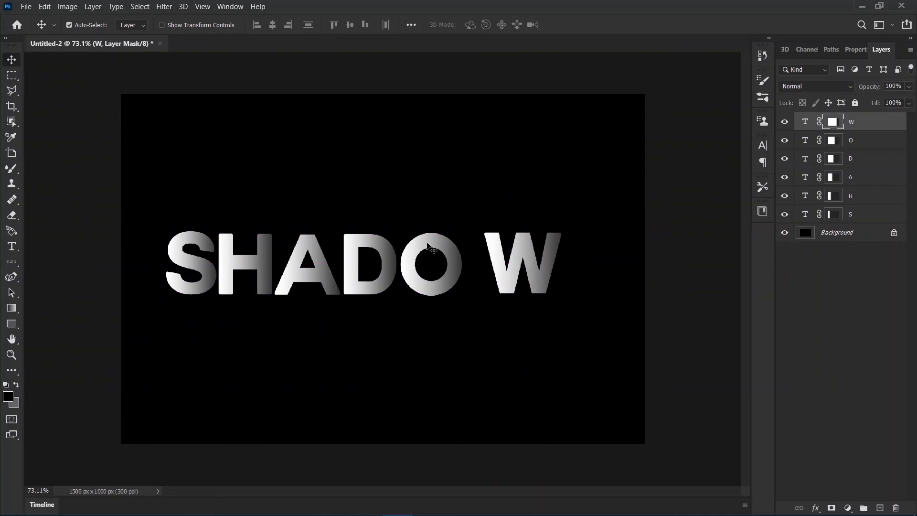
drag(427, 247, 464, 245)
click(870, 143)
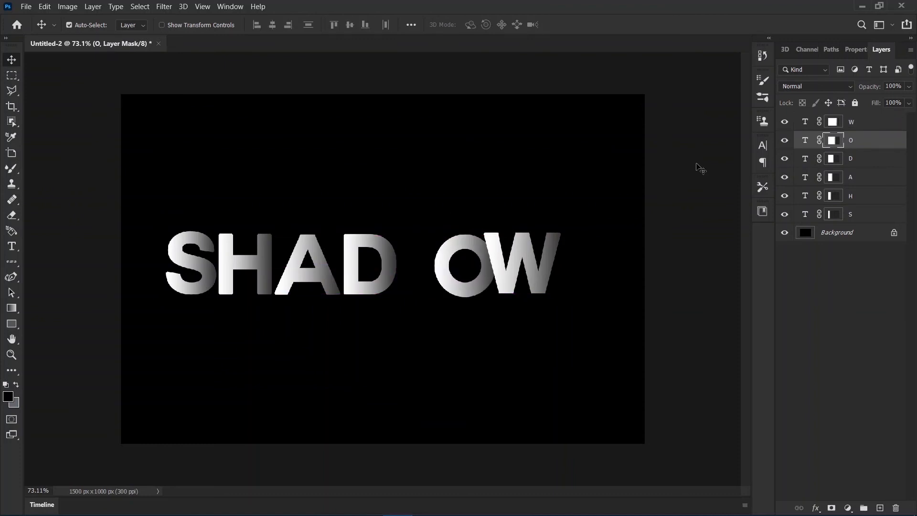
click(379, 245)
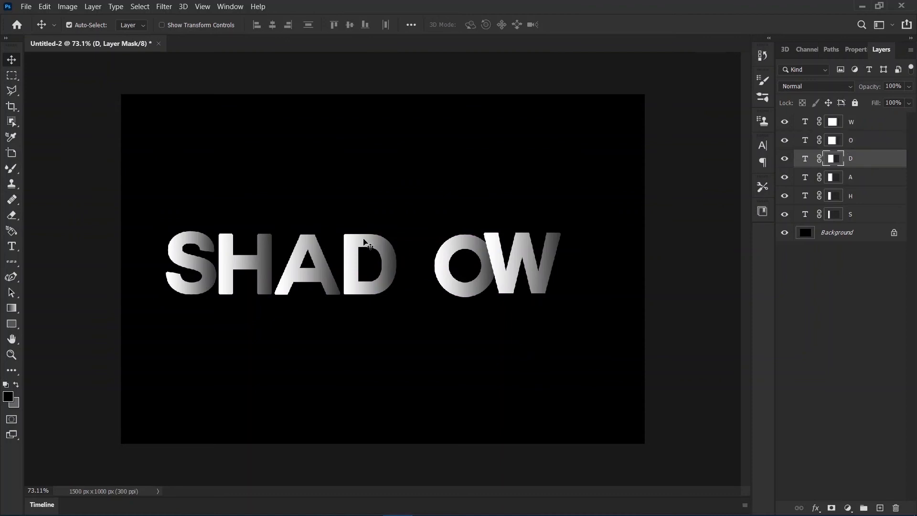
drag(369, 245, 409, 245)
click(305, 252)
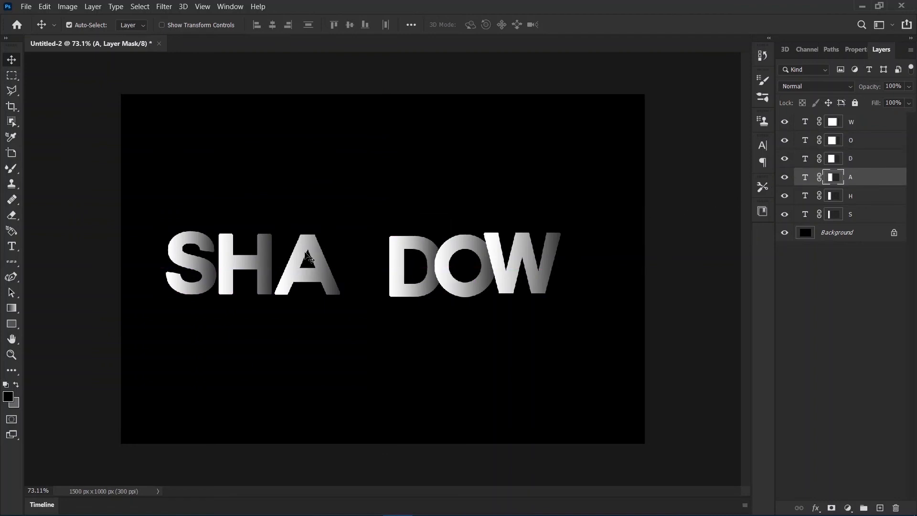
drag(306, 253, 363, 245)
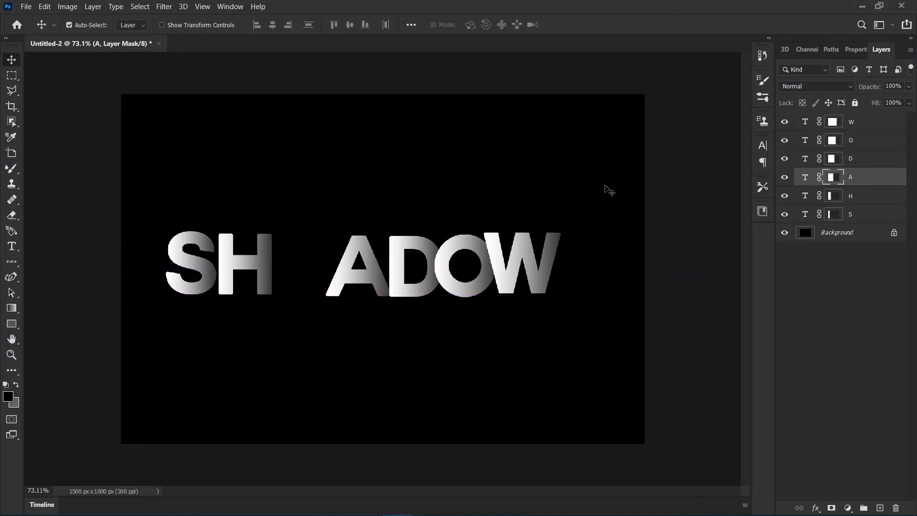
Move the H and S letters right so they slightly overlap the rest of the word on the same baseline.
click(875, 200)
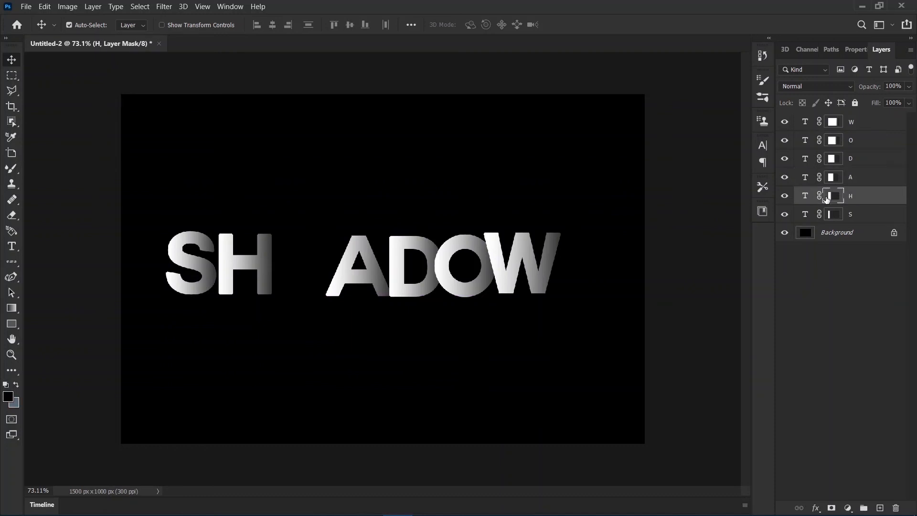
drag(236, 260, 303, 268)
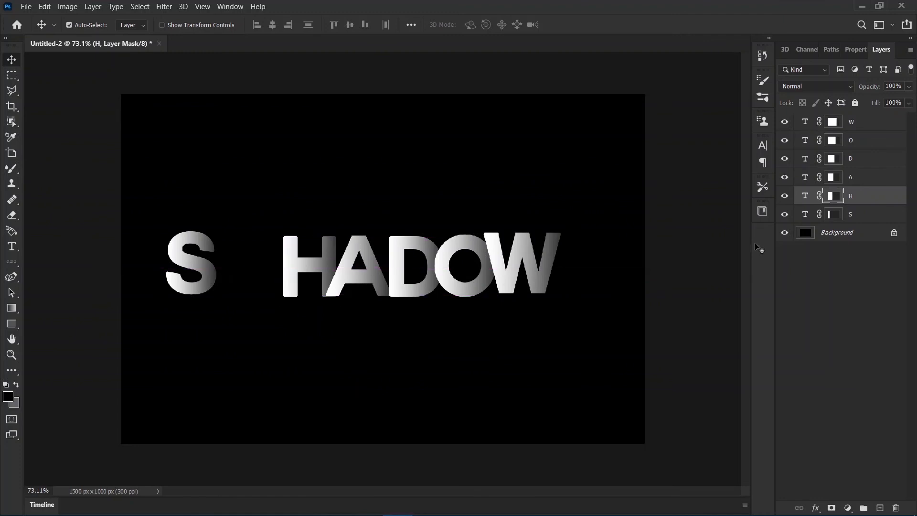
click(844, 219)
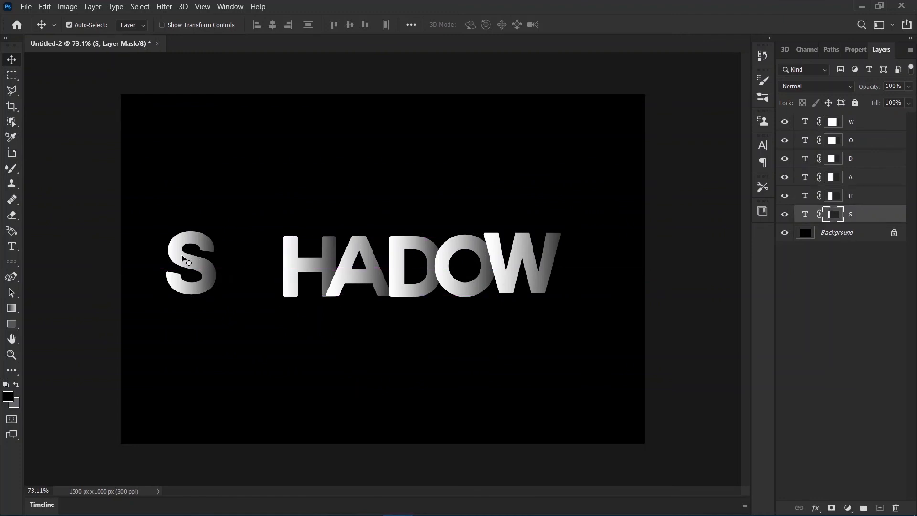
drag(180, 268, 258, 273)
mouse_move(254, 277)
mouse_down()
mouse_move(253, 293)
mouse_move(257, 261)
mouse_up()
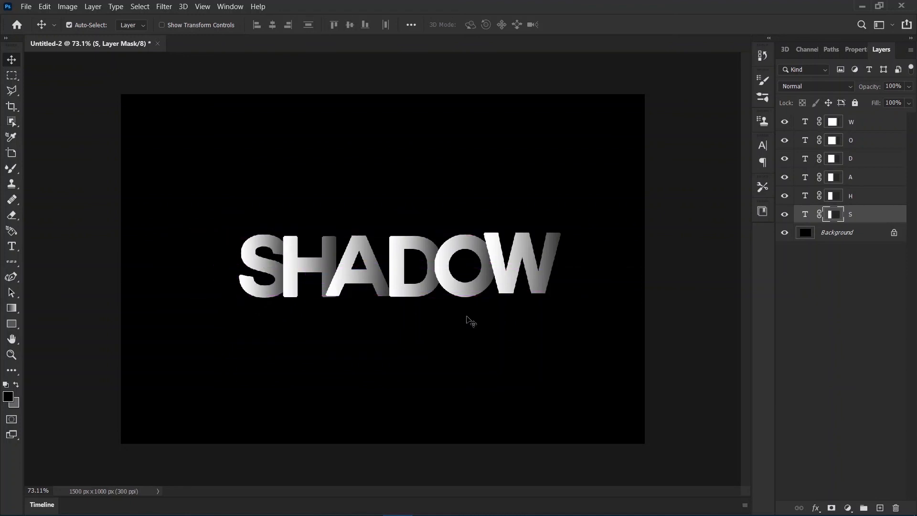
Select all six letter layers and put them in one group, undoing the extra nested group.
scroll(480, 321, down, 3)
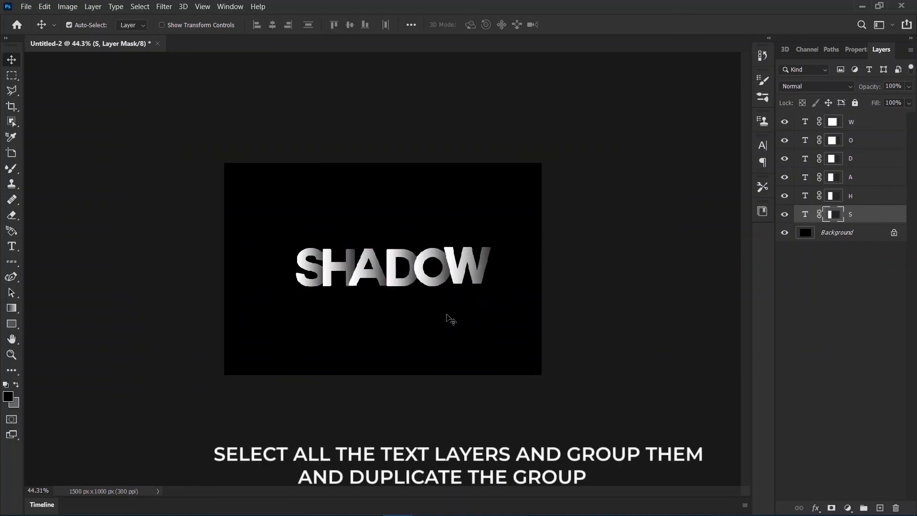
shift+click(863, 121)
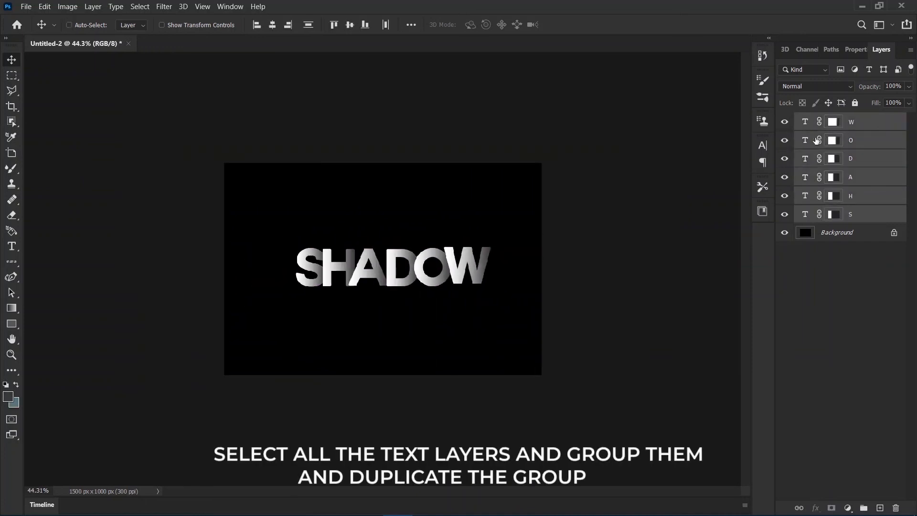
key(ctrl+g)
key(ctrl+g)
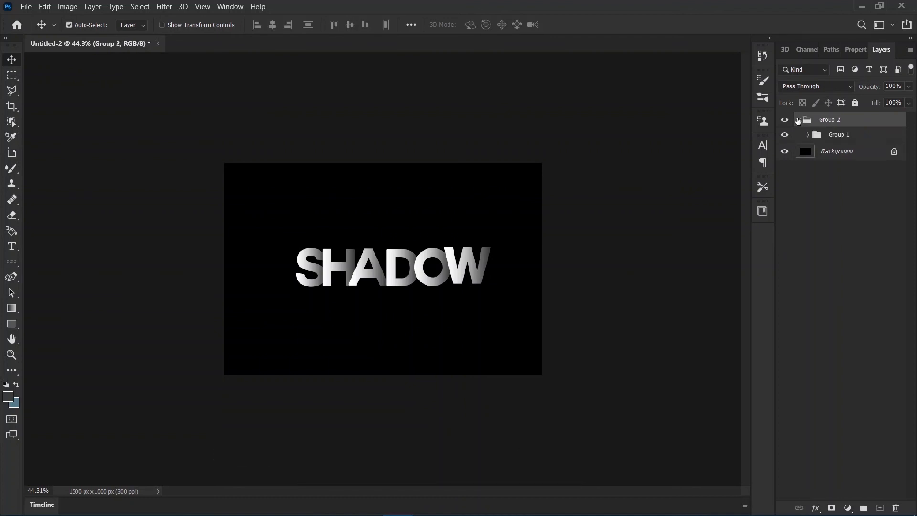
key(ctrl+z)
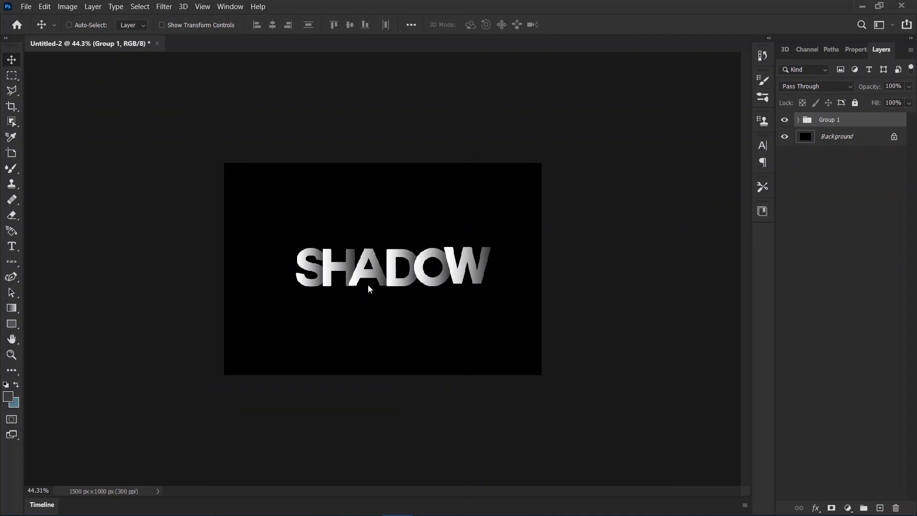
Scale the letter group to 111.17% and centre it on the canvas at X 750 px, Y 500 px.
key(ctrl+t)
scroll(466, 263, up, 3)
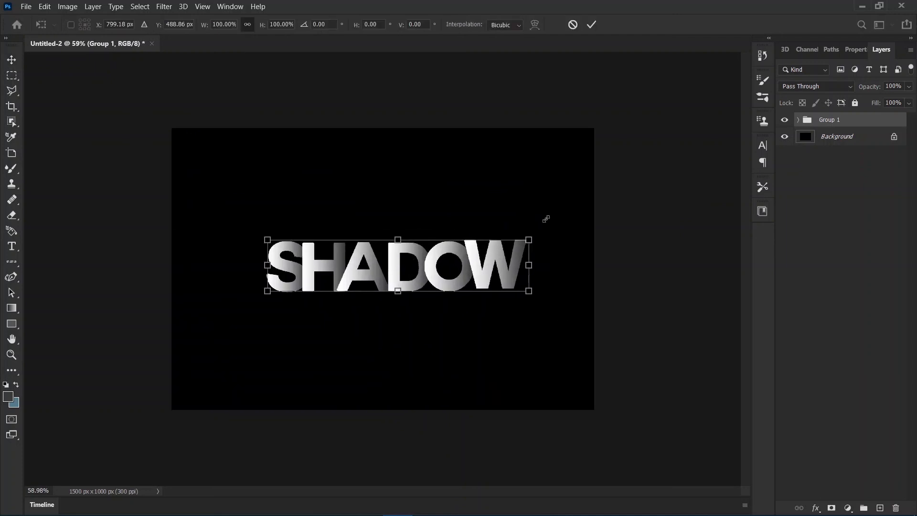
drag(546, 219, 550, 219)
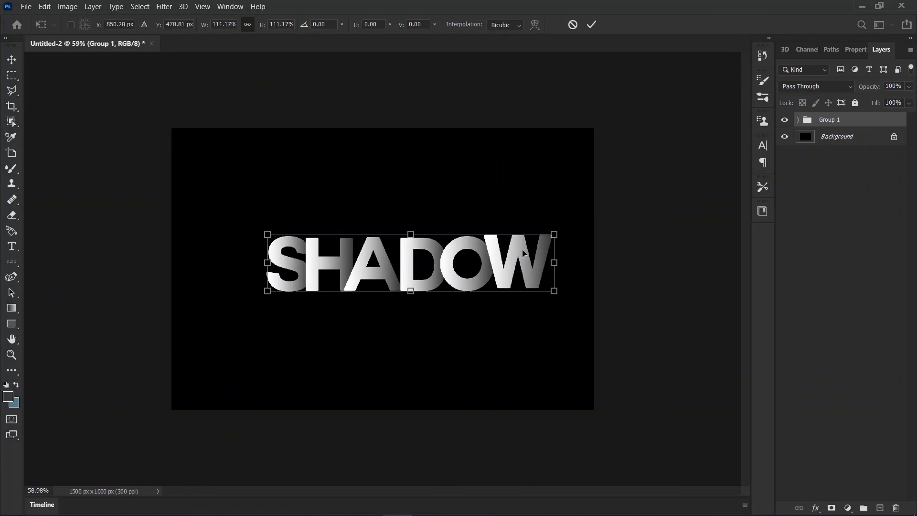
drag(430, 261, 443, 260)
click(592, 24)
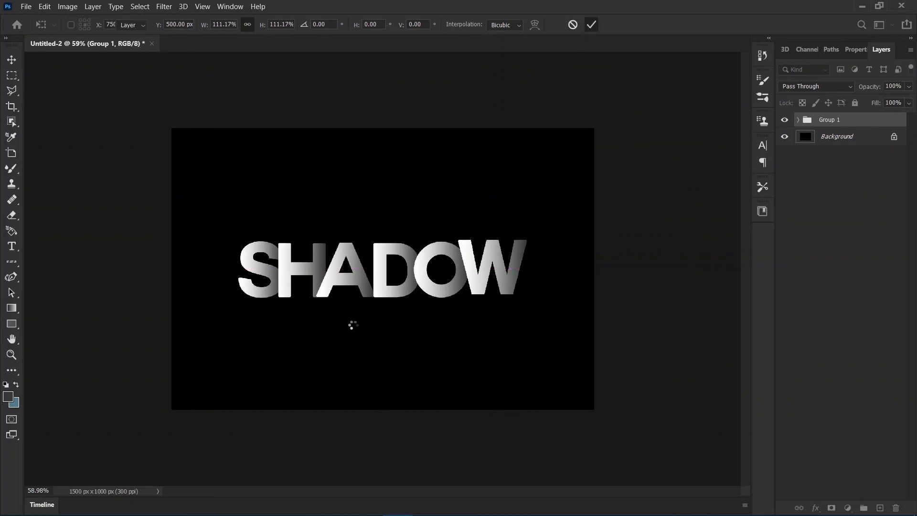
scroll(388, 299, up, 5)
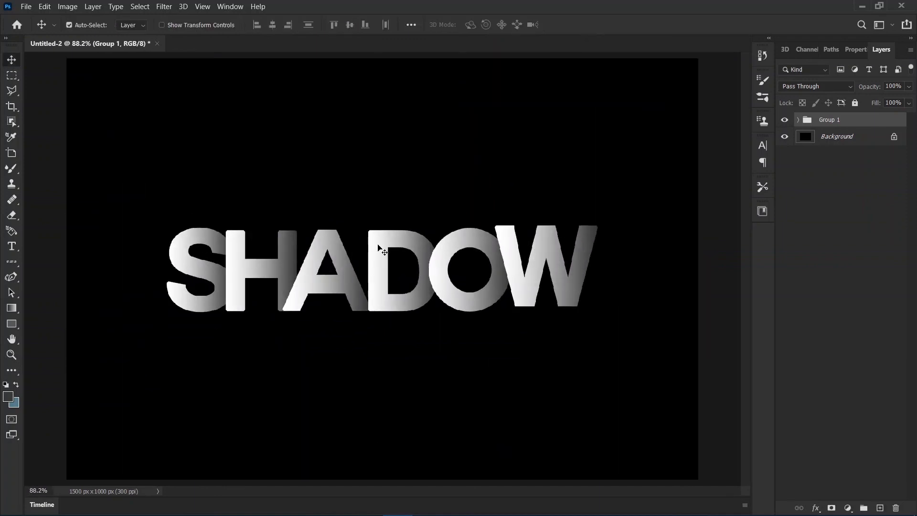
scroll(440, 342, down, 3)
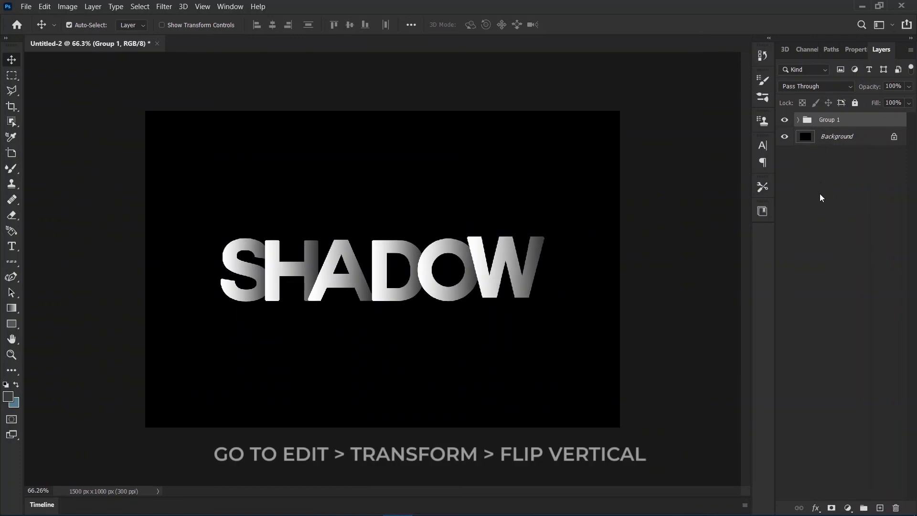
Duplicate the letter group, rename the lower group as Reflection and flip it vertically.
key(ctrl+j)
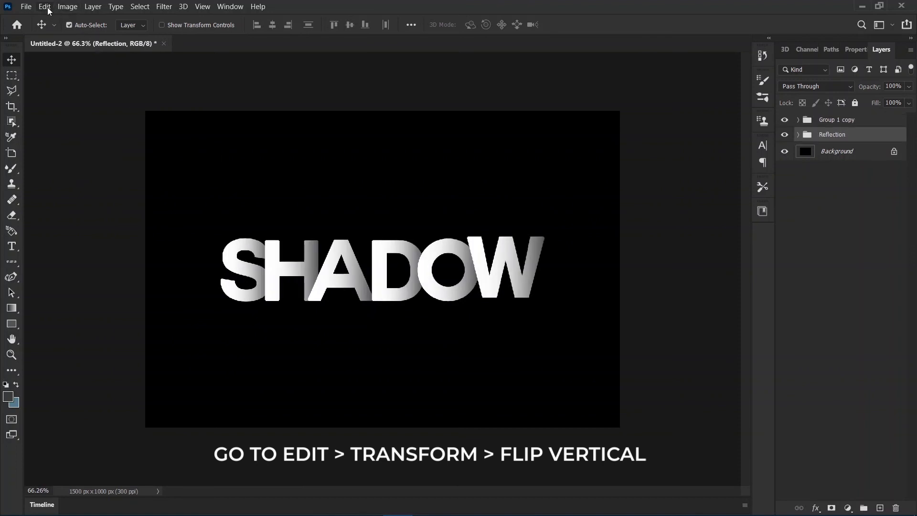
click(46, 7)
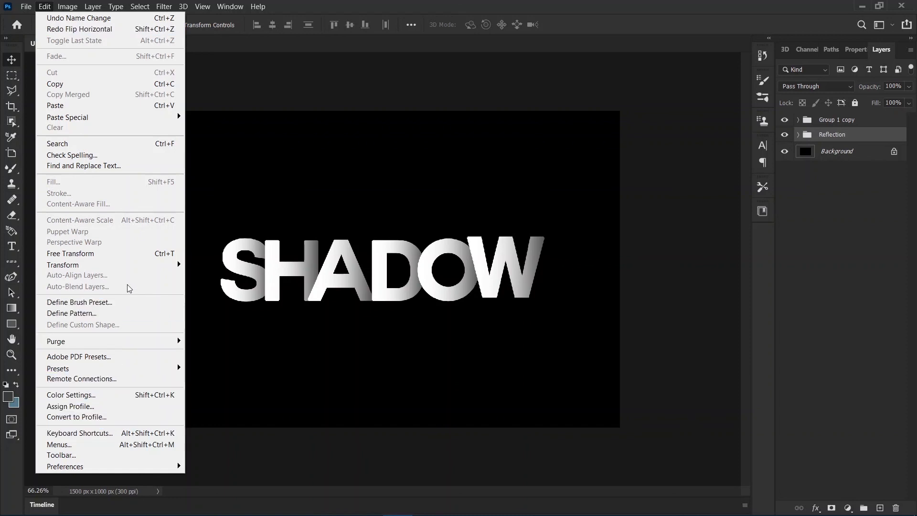
mouse_move(153, 265)
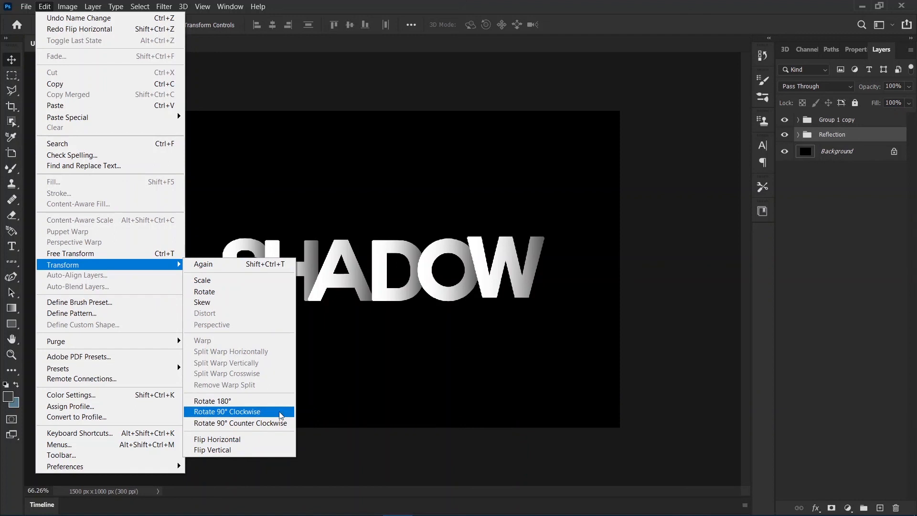
click(272, 443)
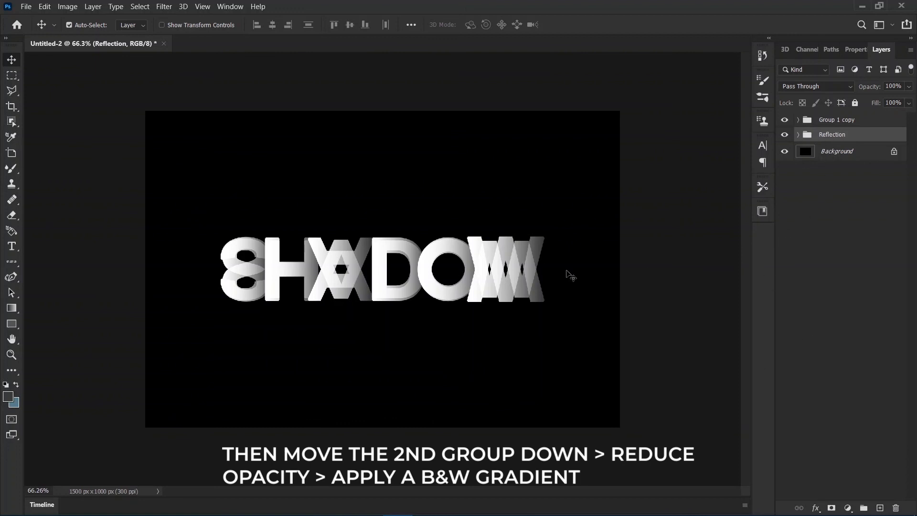
Move the Reflection group straight down to Y 700.05 px so it sits directly beneath the upright text.
key(ctrl+t)
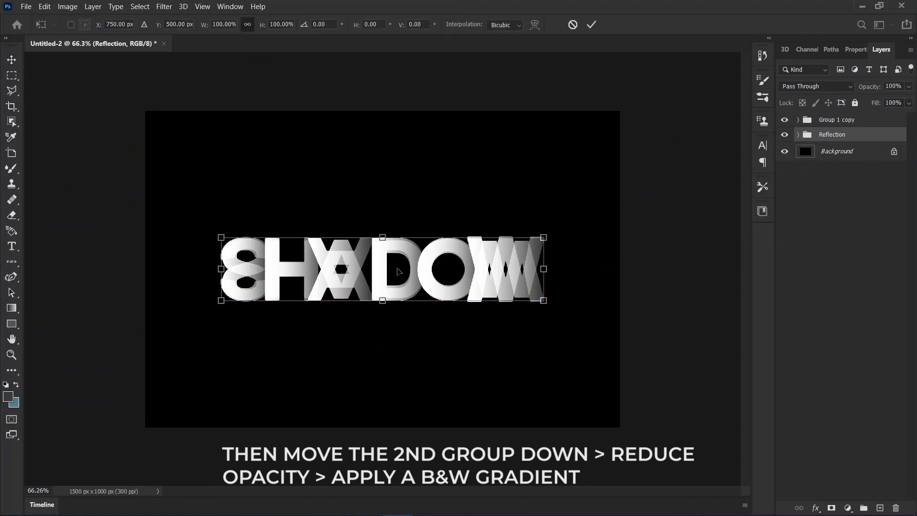
drag(382, 270, 385, 324)
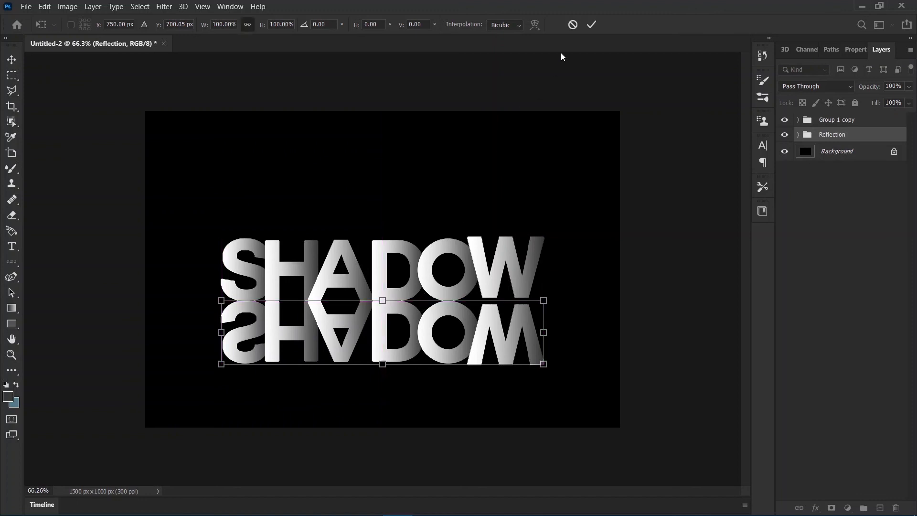
click(591, 25)
scroll(457, 369, down, 1)
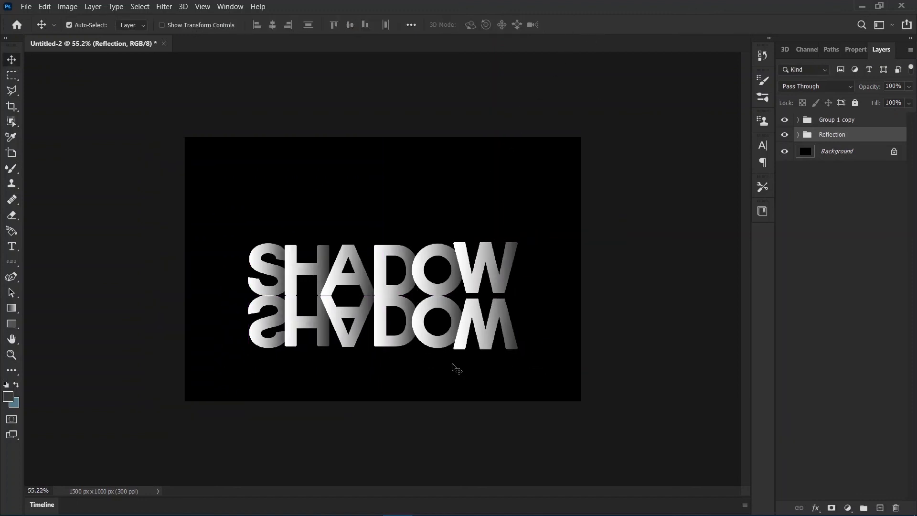
scroll(457, 369, up, 1)
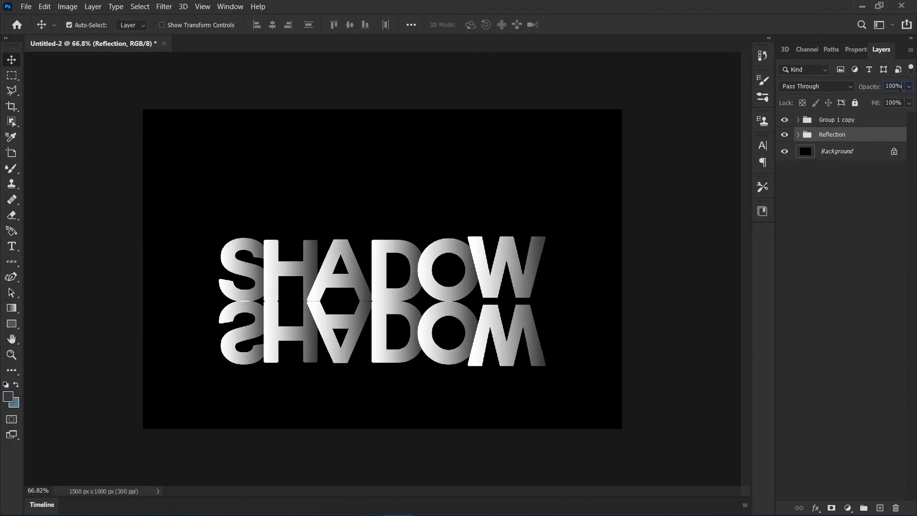
Set the Reflection group's opacity to 25%.
click(901, 86)
text(25)
key(Return)
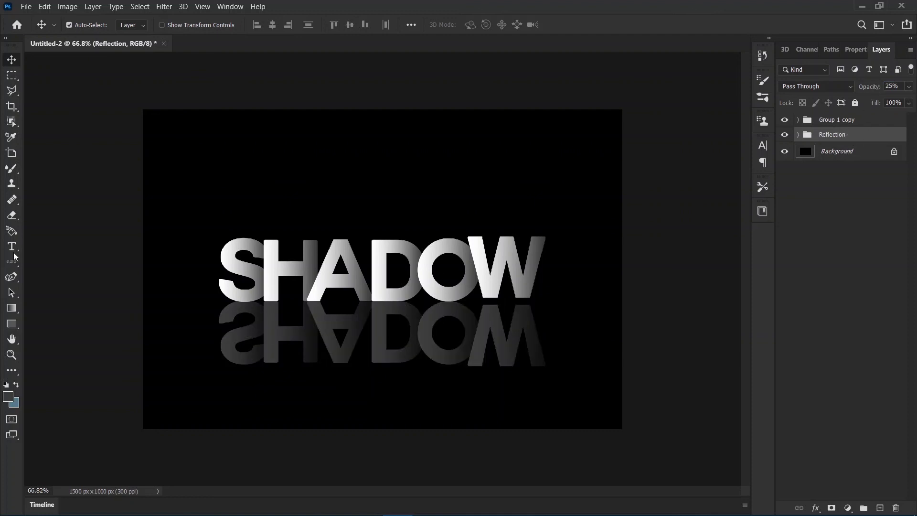
Clip a new layer to the Reflection group and draw a linear gradient upward from the reflection's bottom edge to its top.
click(11, 308)
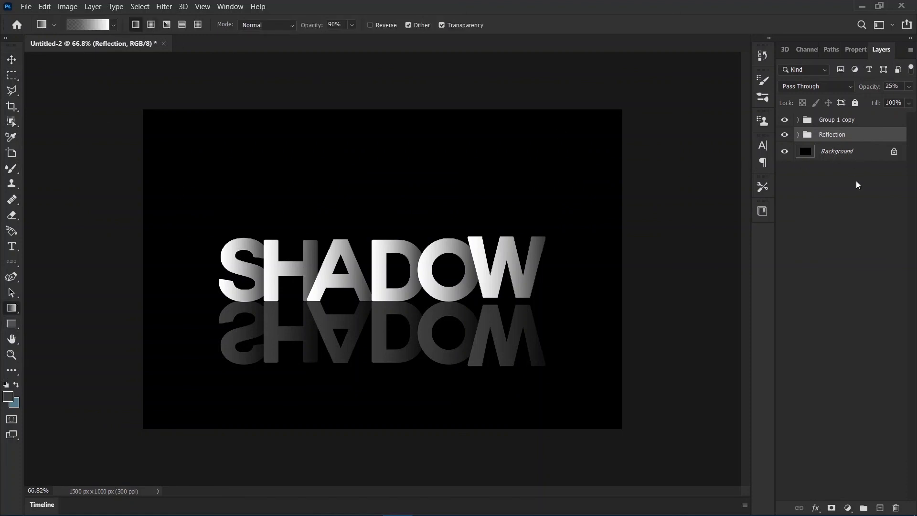
click(881, 508)
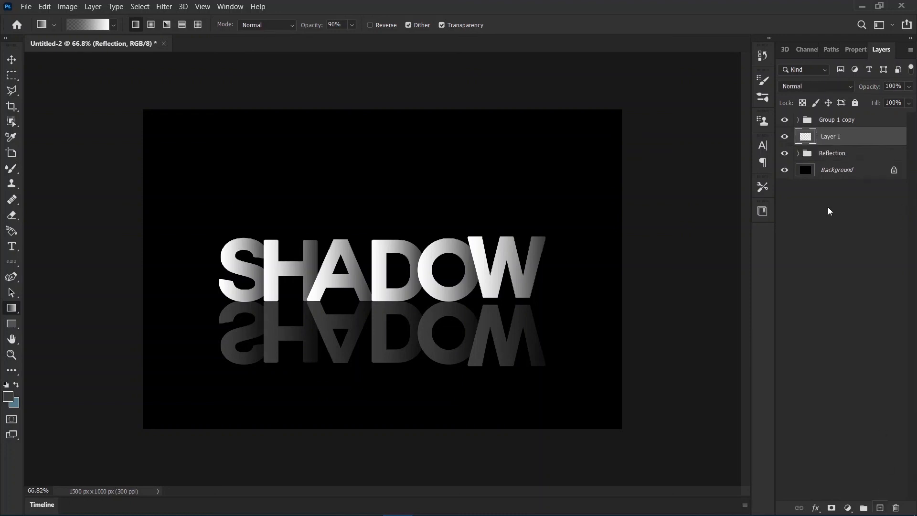
key(ctrl+0)
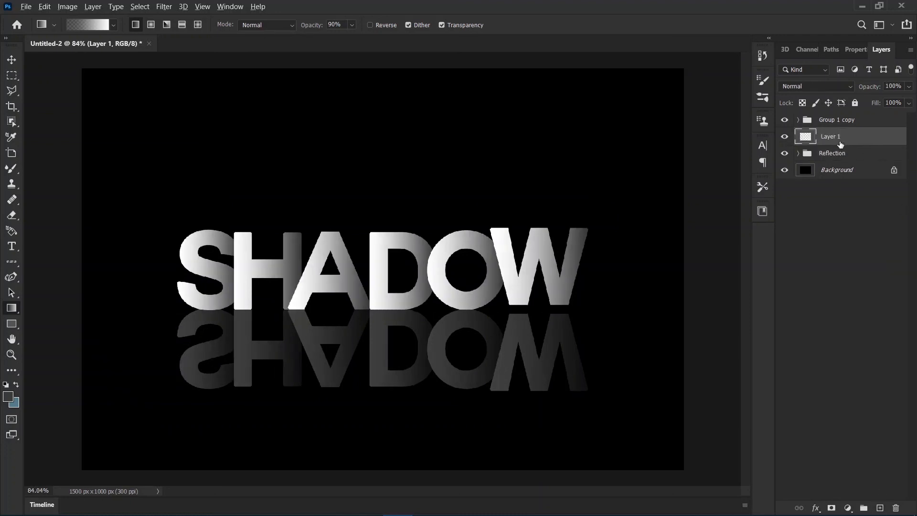
alt+click(842, 146)
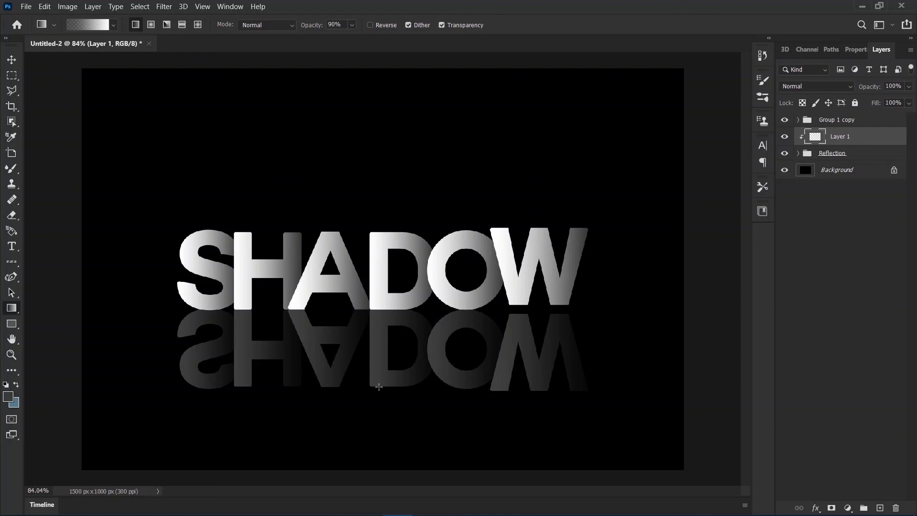
drag(379, 387, 388, 313)
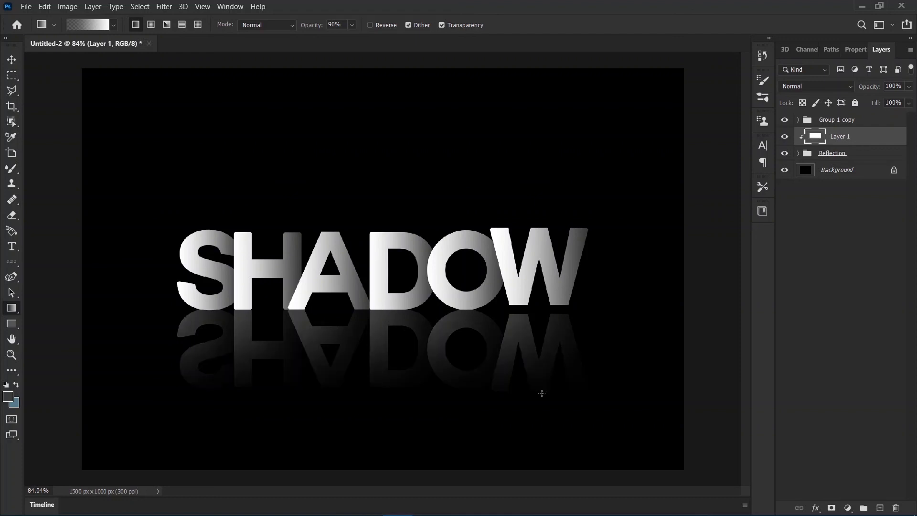
scroll(542, 393, down, 2)
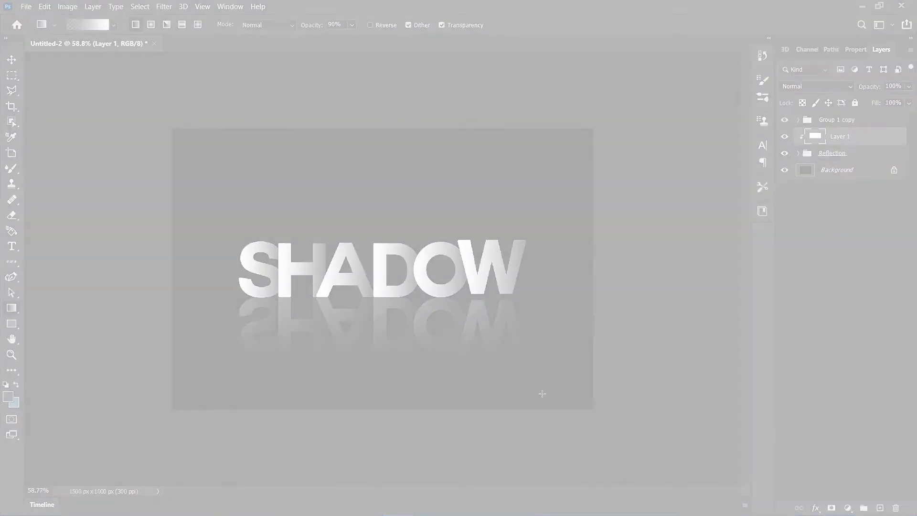